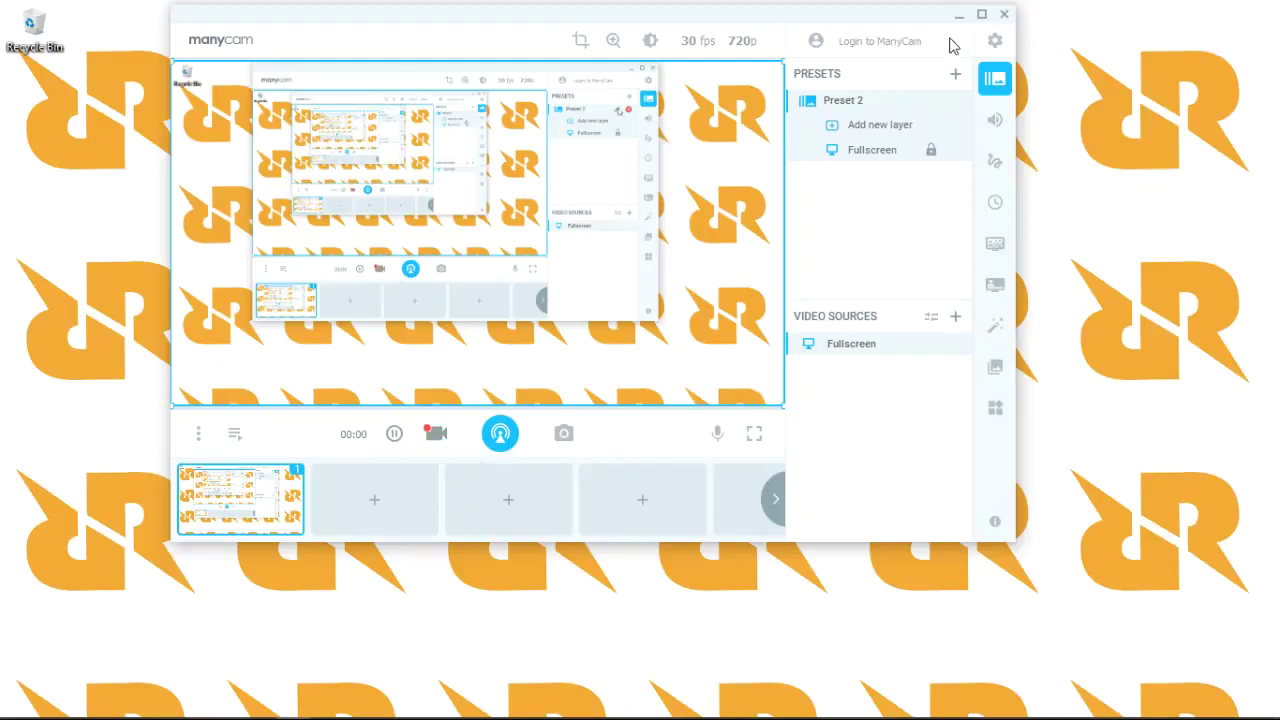
Step: Minimize the ManyCam webcam window to reveal the desktop
left_click(958, 15)
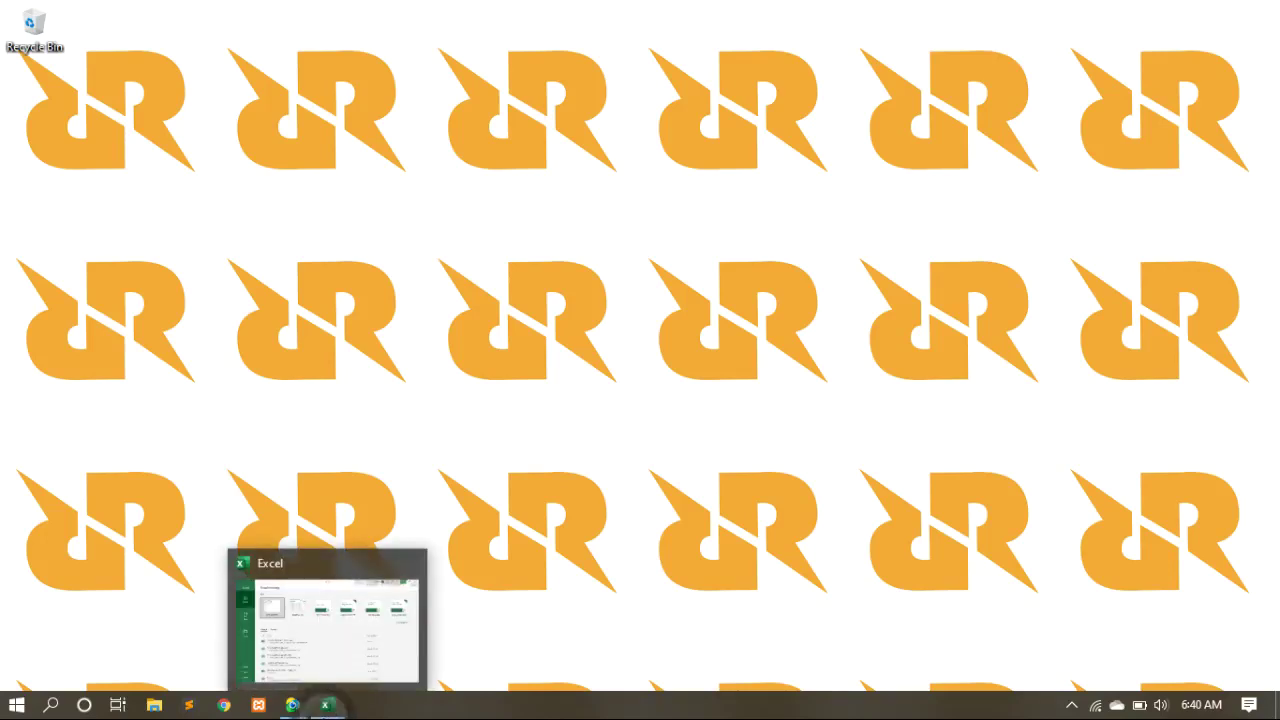
Step: Switch to Excel from the taskbar and create a Blank workbook (Book1)
left_click(327, 705)
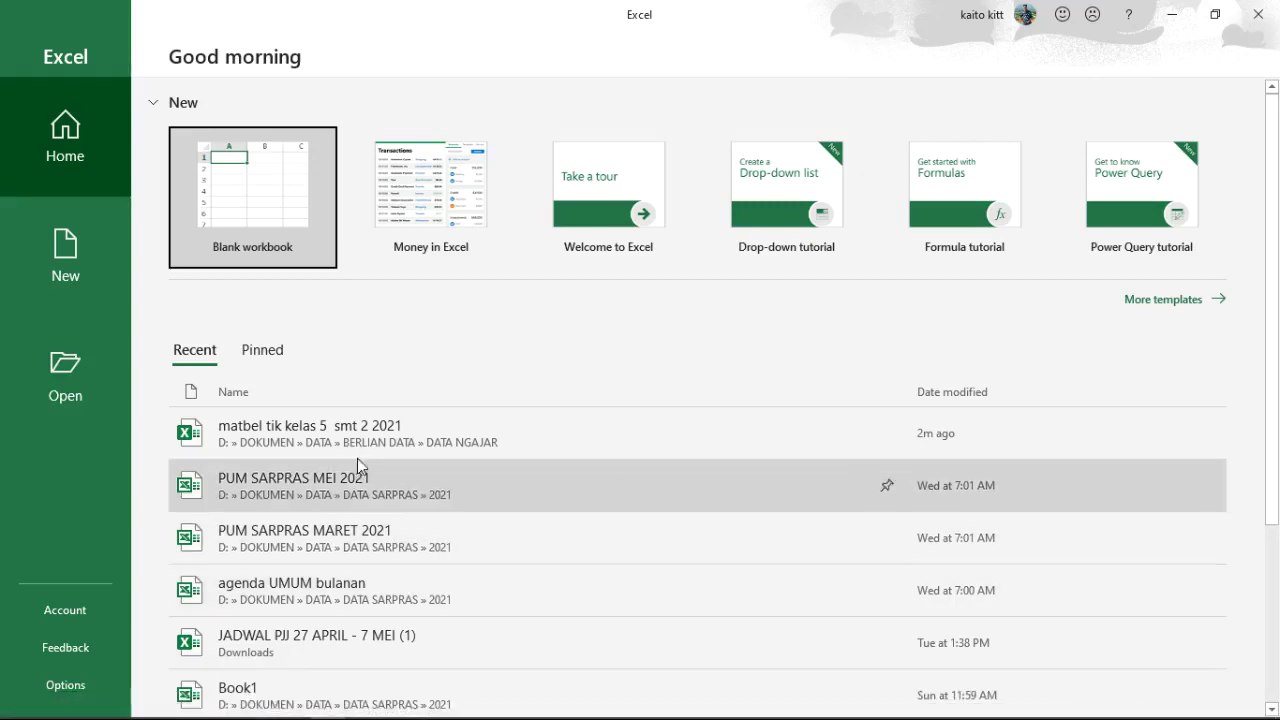
left_click(272, 249)
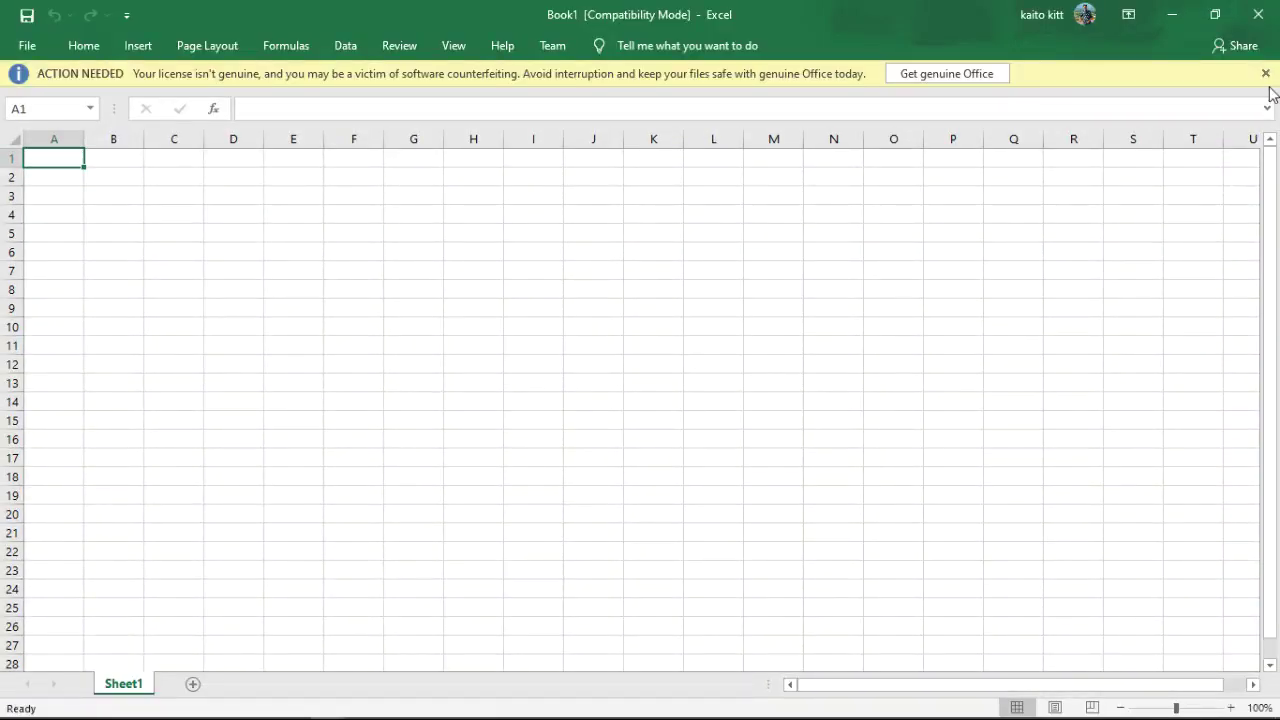
Step: Close the yellow ACTION NEEDED license banner and show the Home ribbon commands
left_click(1265, 73)
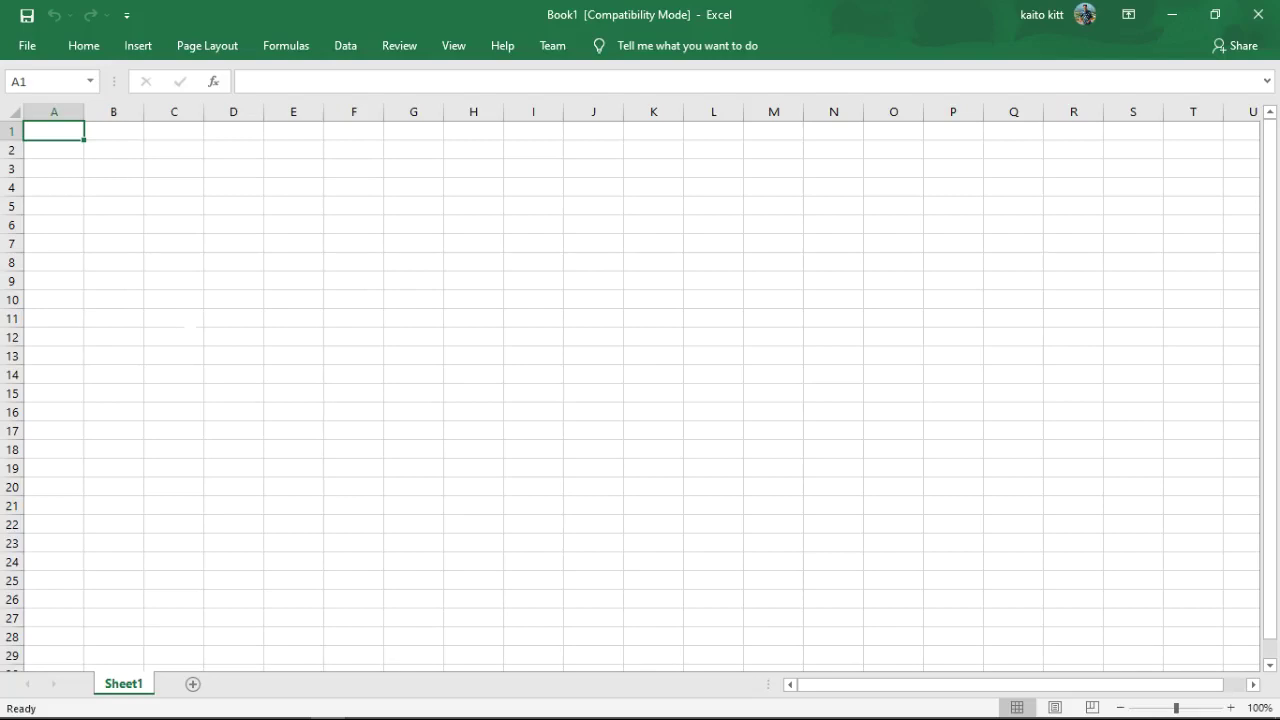
left_click(83, 46)
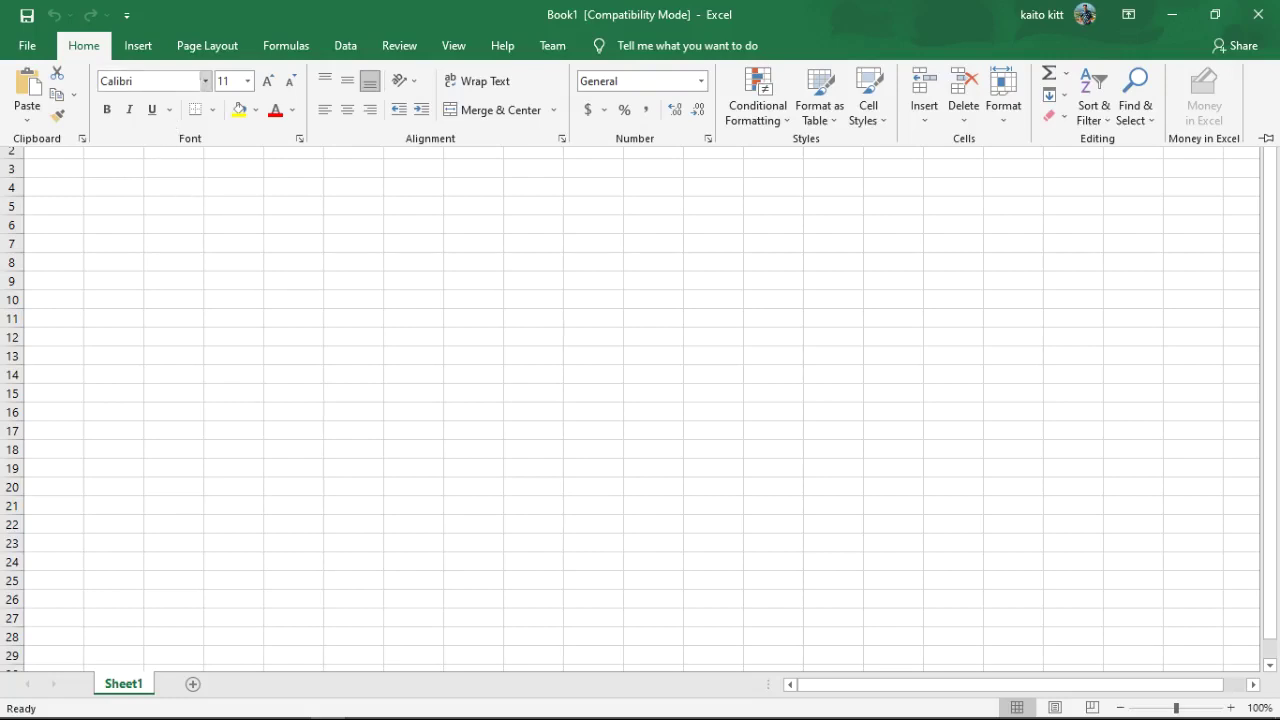
left_click(206, 81)
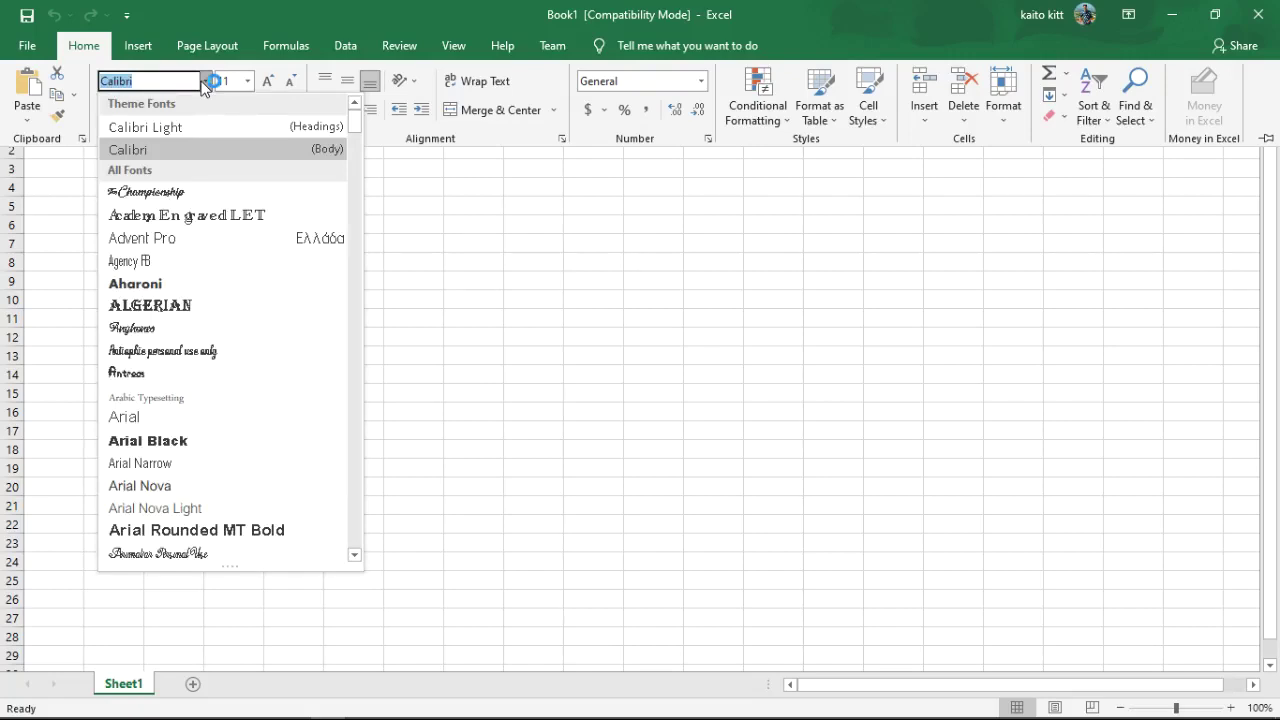
left_click(422, 292)
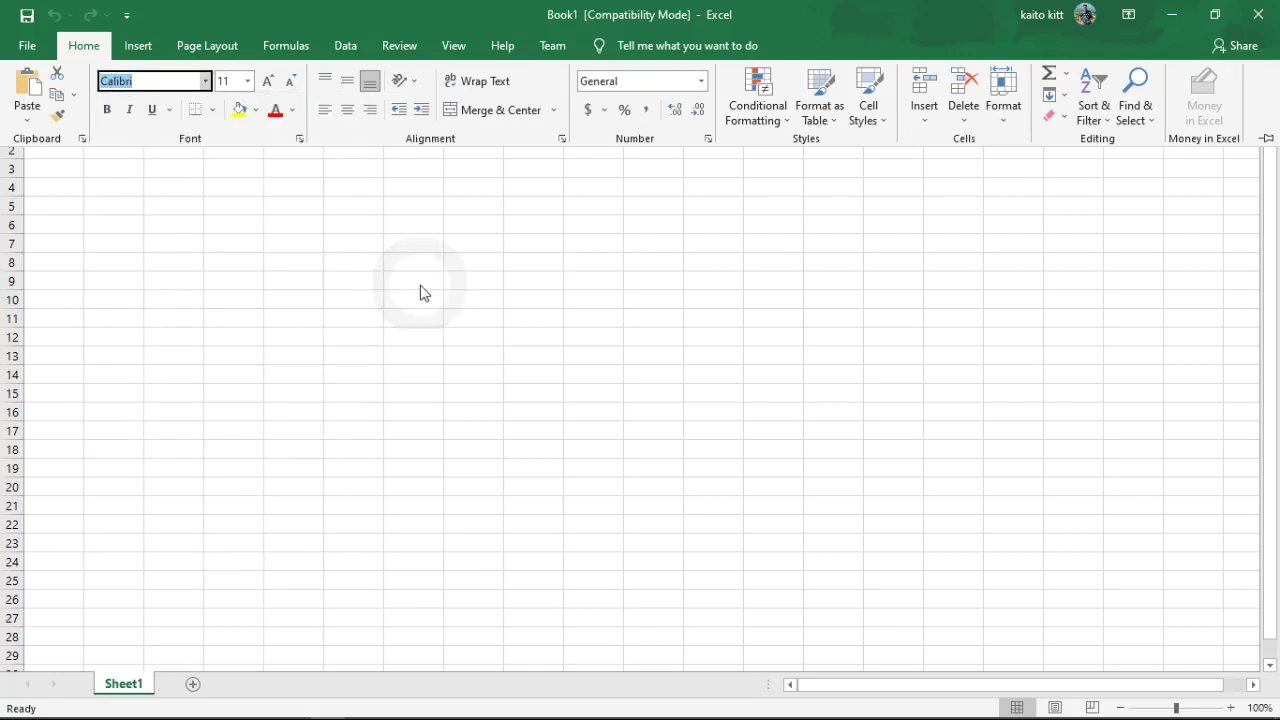
left_click(205, 82)
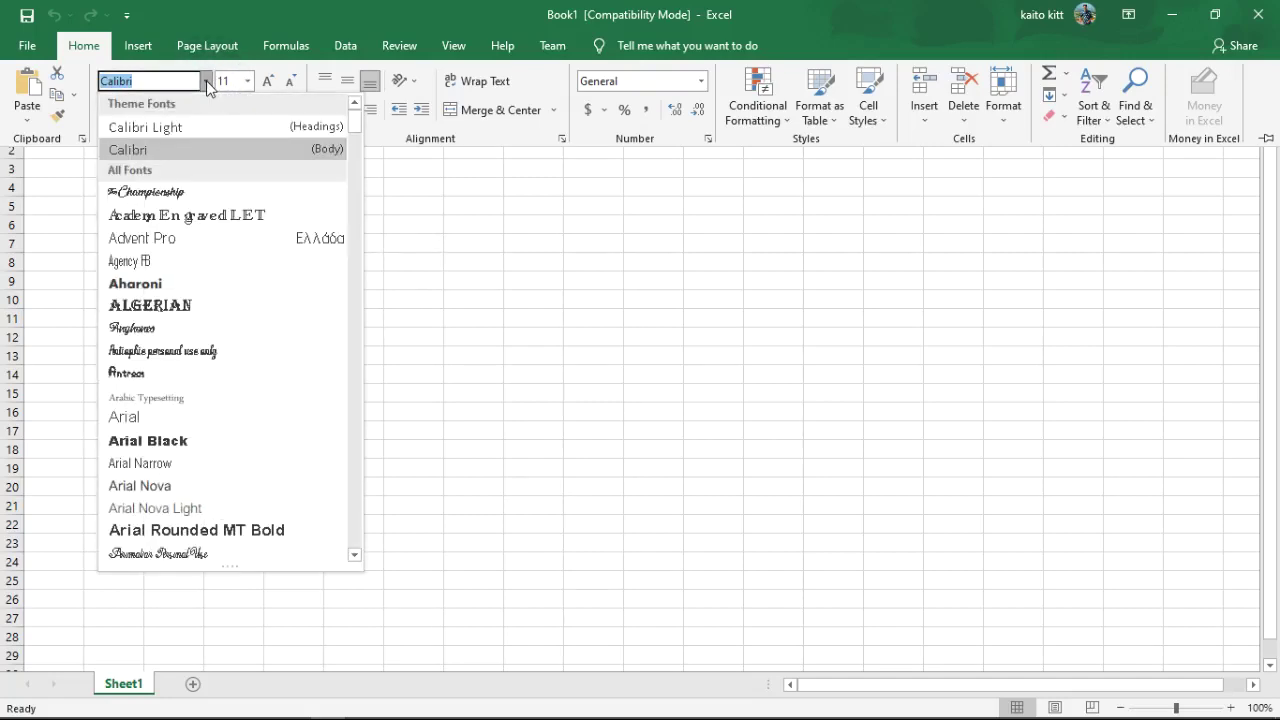
scroll(160, 368, "down", 1)
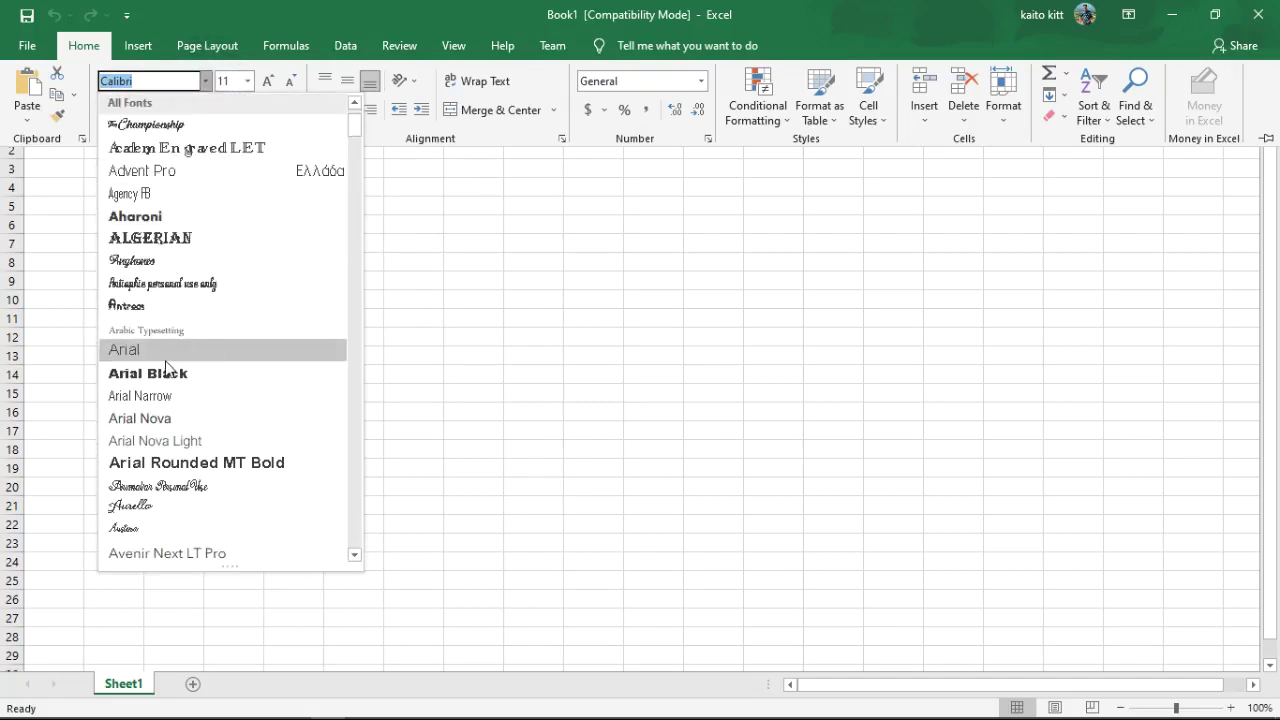
scroll(165, 370, "down", 2)
scroll(166, 369, "down", 2)
scroll(166, 369, "down", 1)
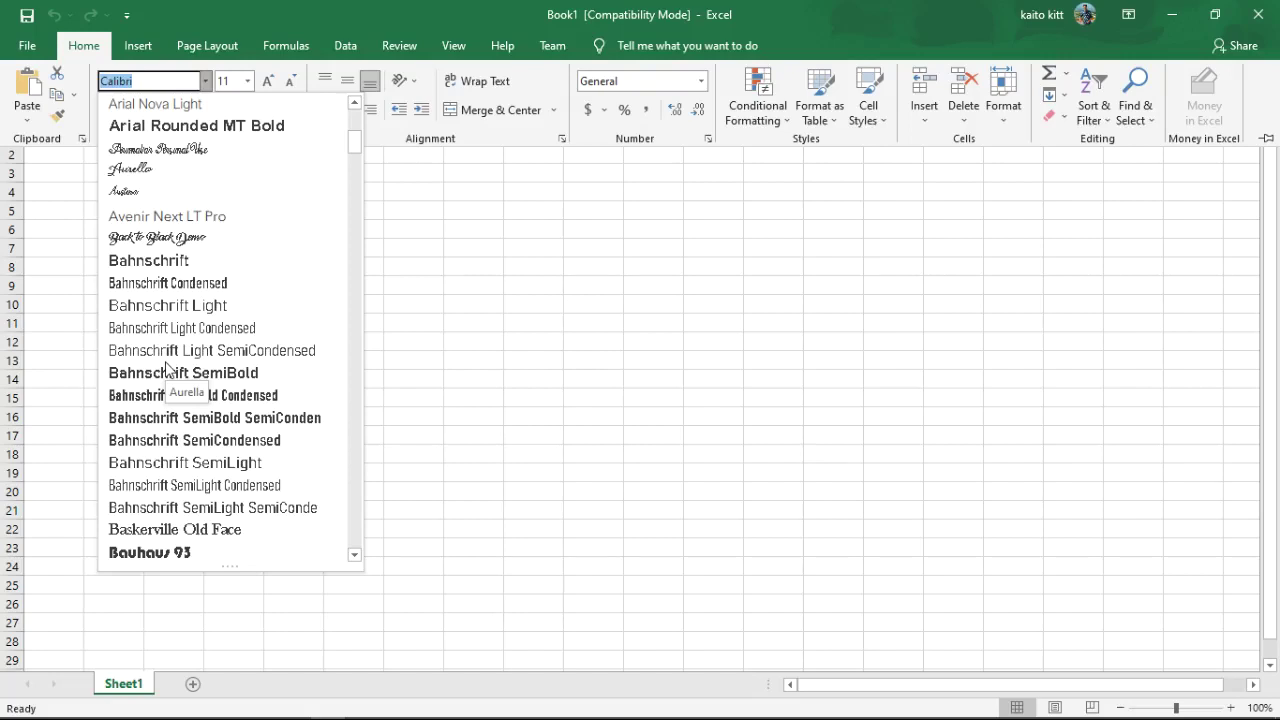
scroll(178, 437, "up", 2)
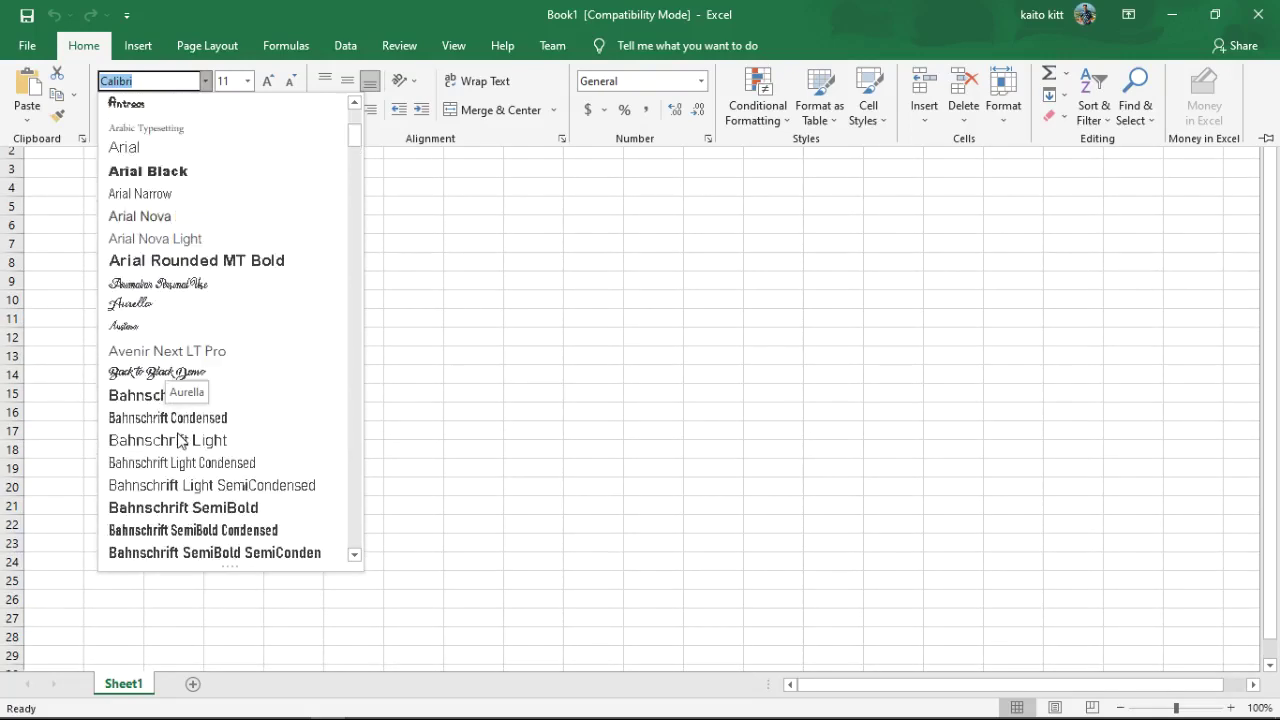
scroll(178, 440, "up", 3)
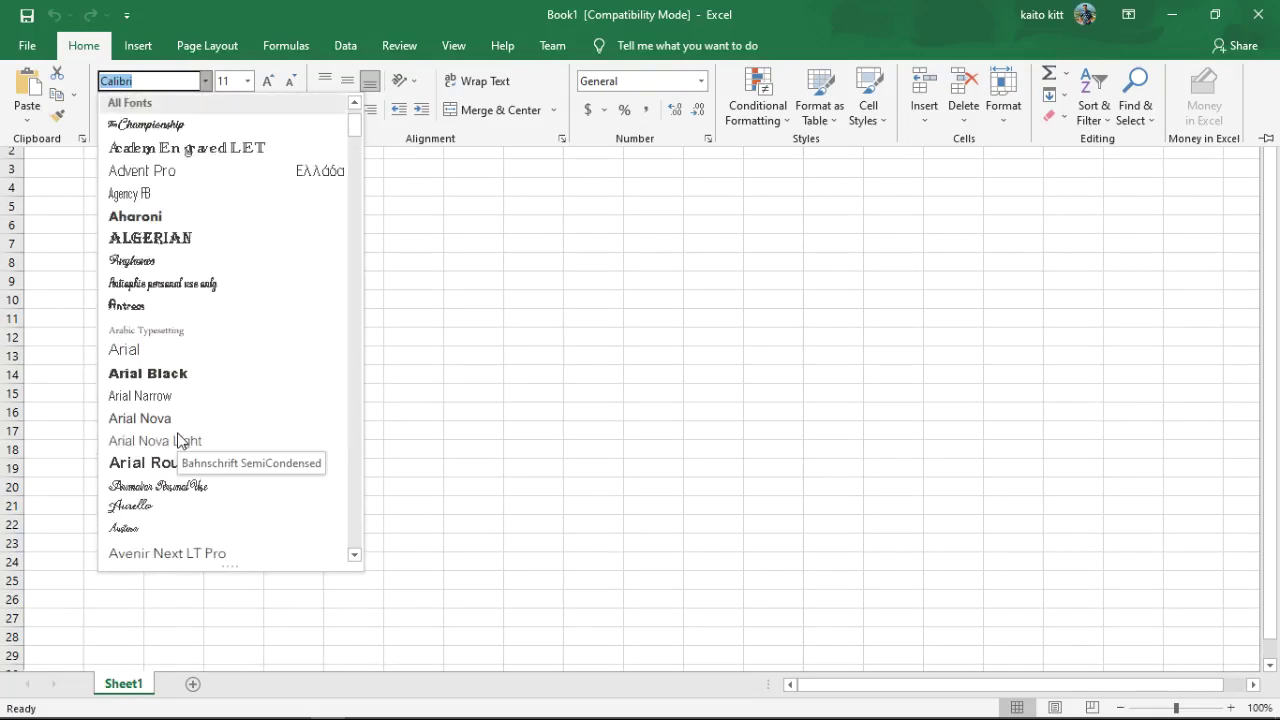
left_click(497, 354)
left_click(282, 264)
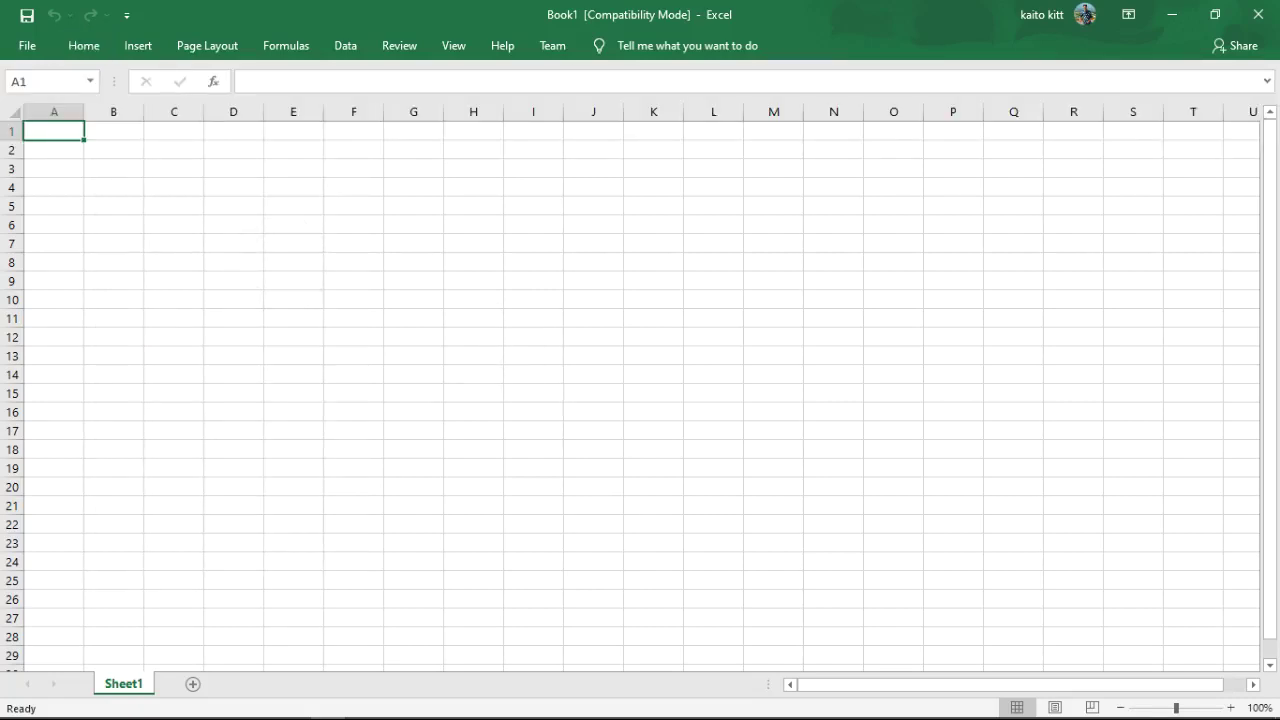
Step: Enter 'SAYA SEDANG BELAJAR TIK BERSAMA TEMAN' in cell E8, correcting typos along the way
left_click(285, 262)
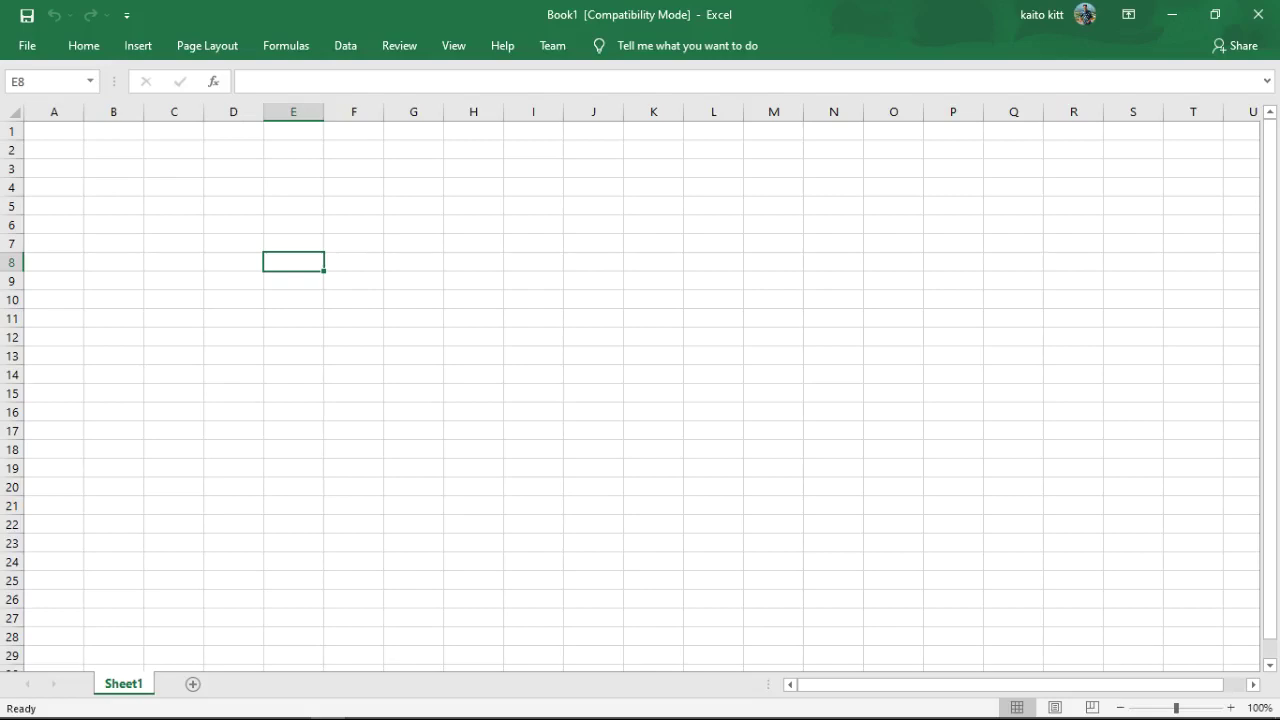
type("SAYA S")
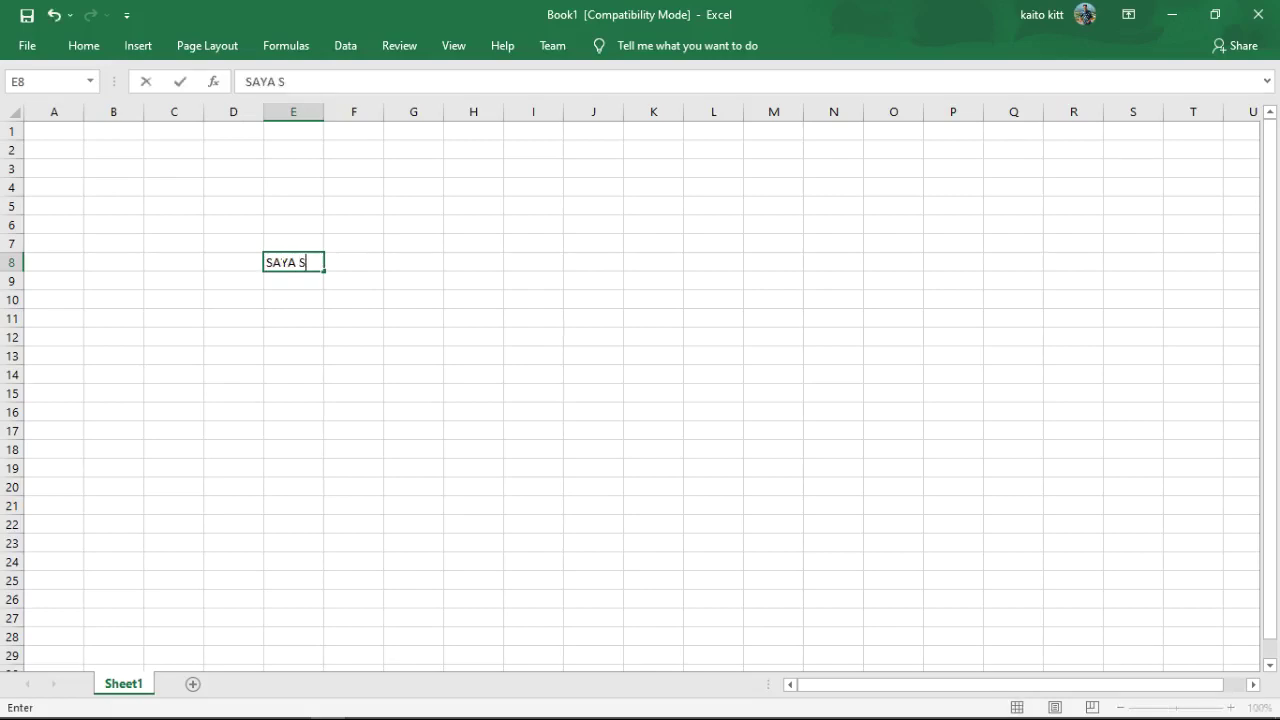
type("EDANG")
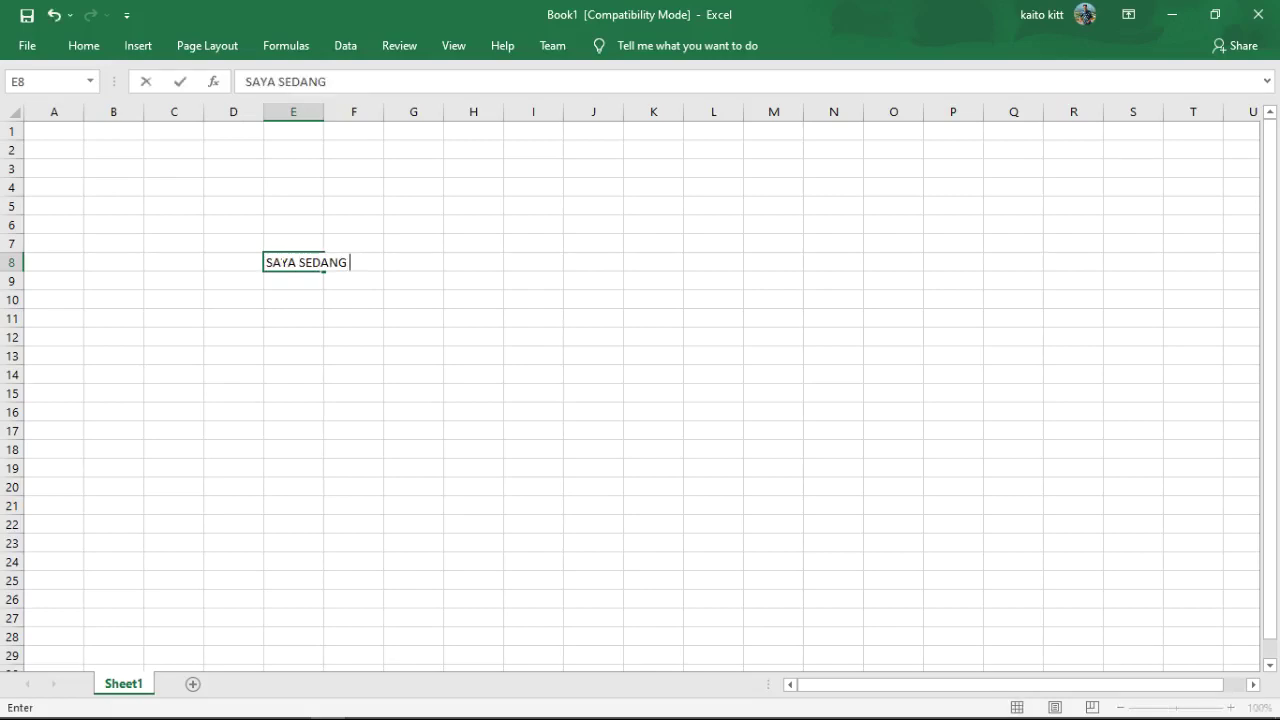
type(" BELAJA")
key("BackSpace")
type("R")
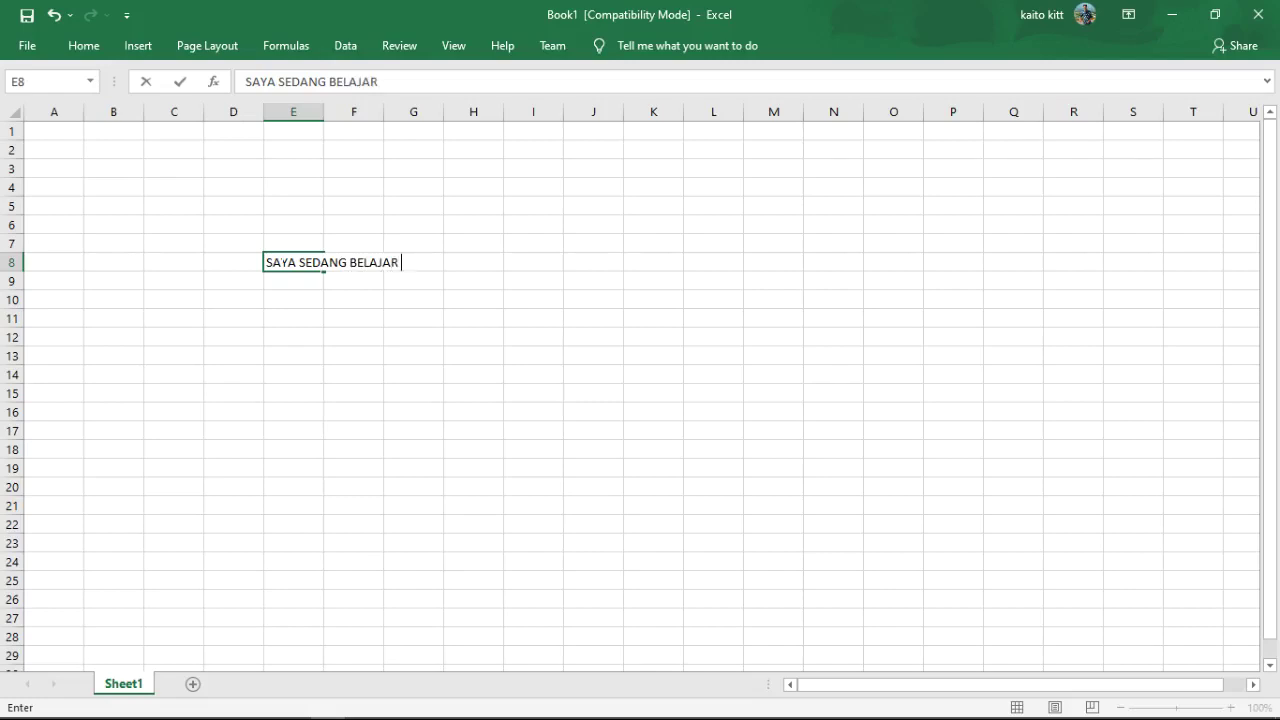
type(" TIK ")
type("SE")
key("BackSpace")
key("BackSpace")
type("BE")
type("S")
key("BackSpace")
type("RA")
key("BackSpace")
type("S")
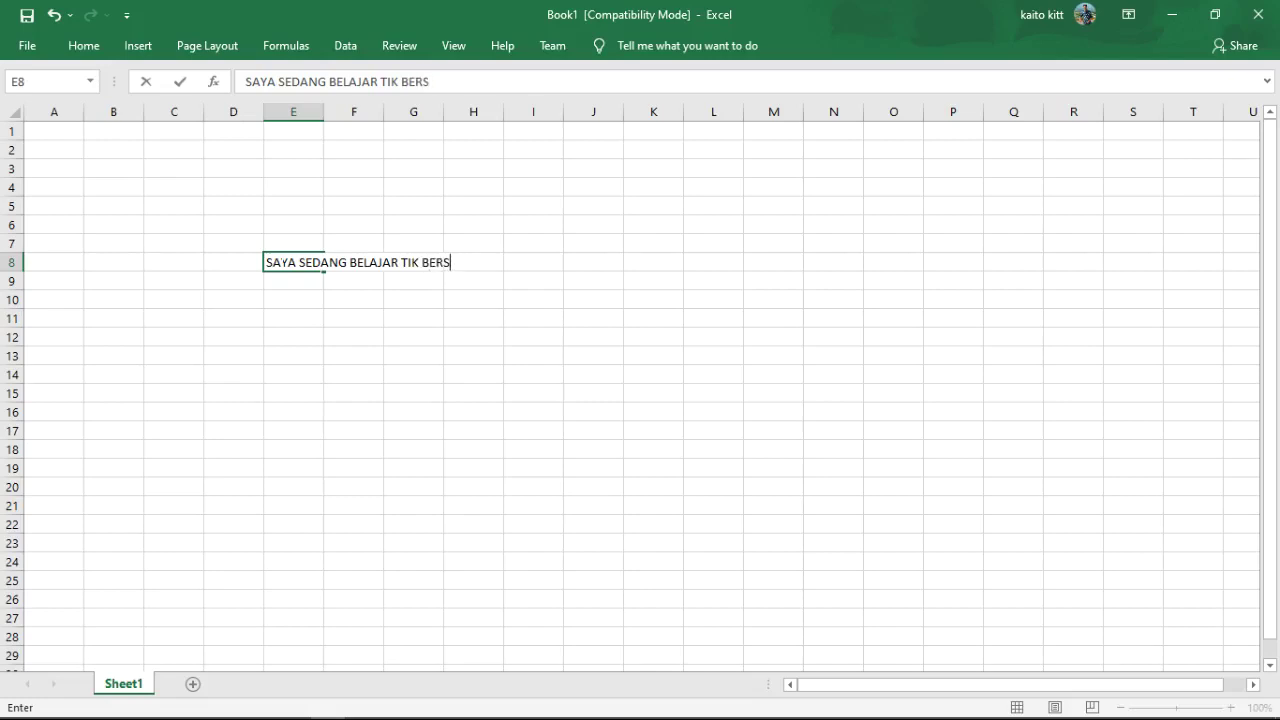
type("AMA TE")
type("MAN")
left_click(293, 356)
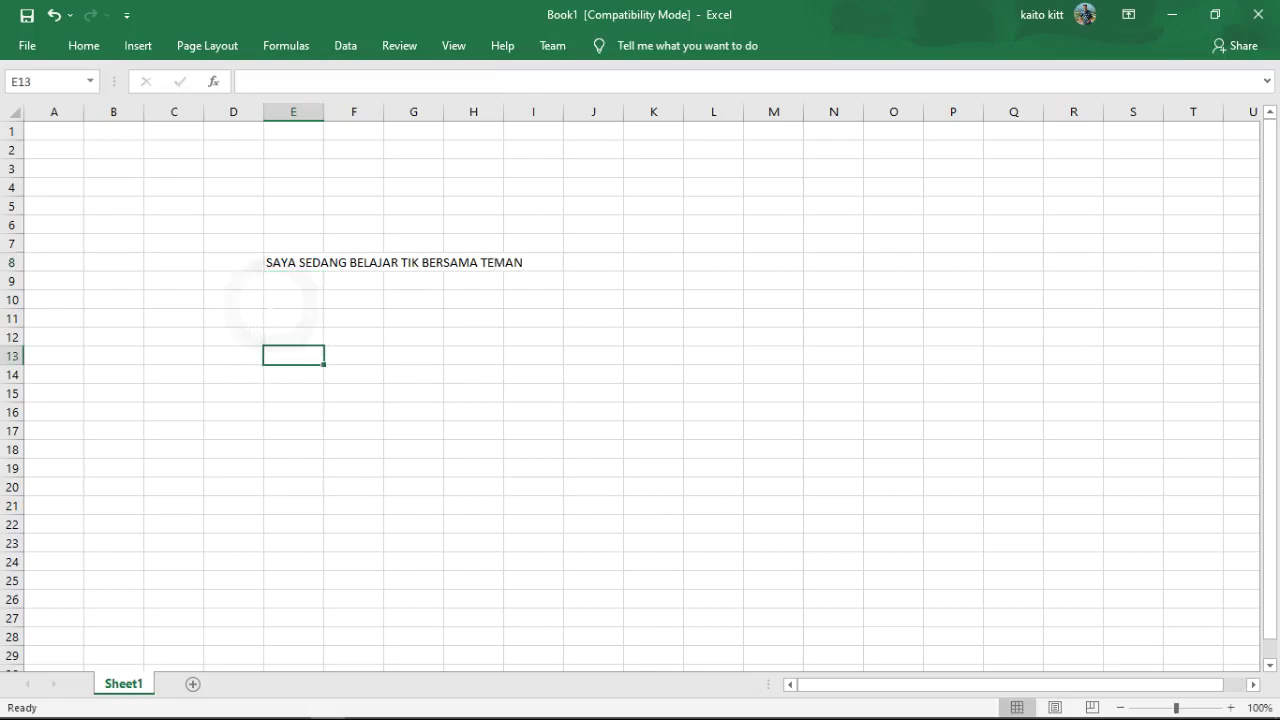
left_click(290, 265)
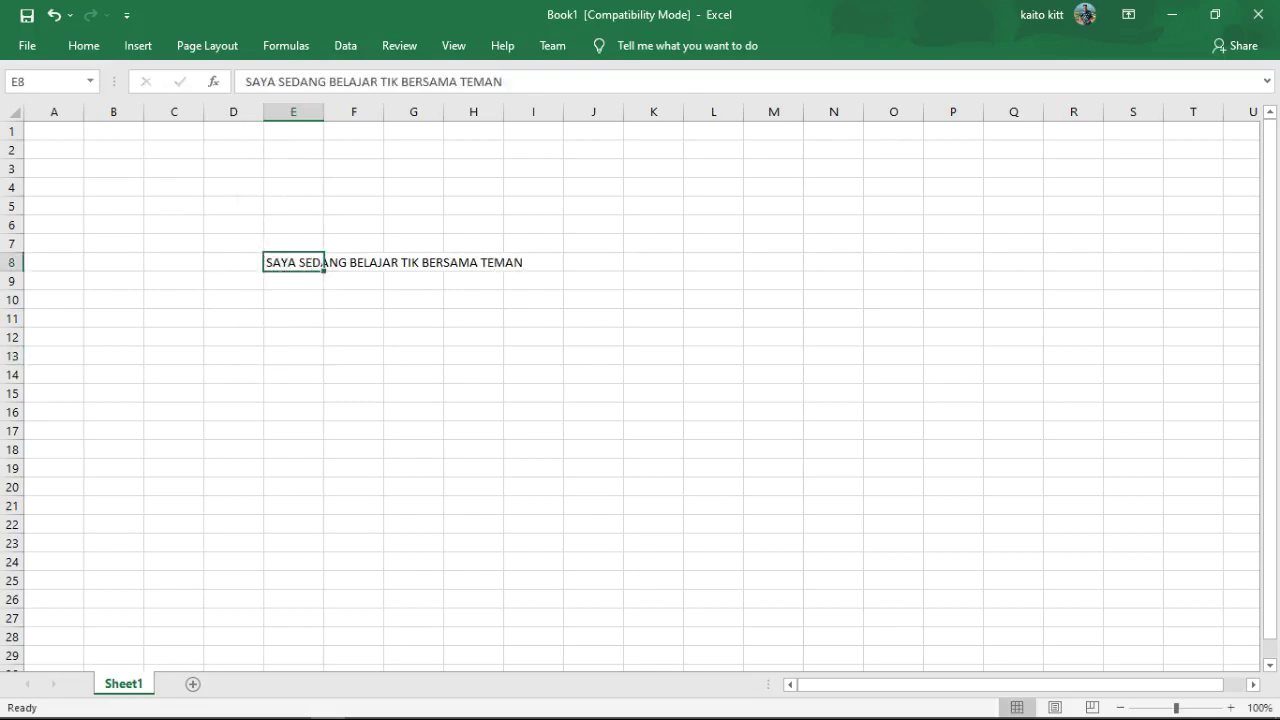
Step: Drag column E's right border wider so the E8 sentence fits
left_click(85, 46)
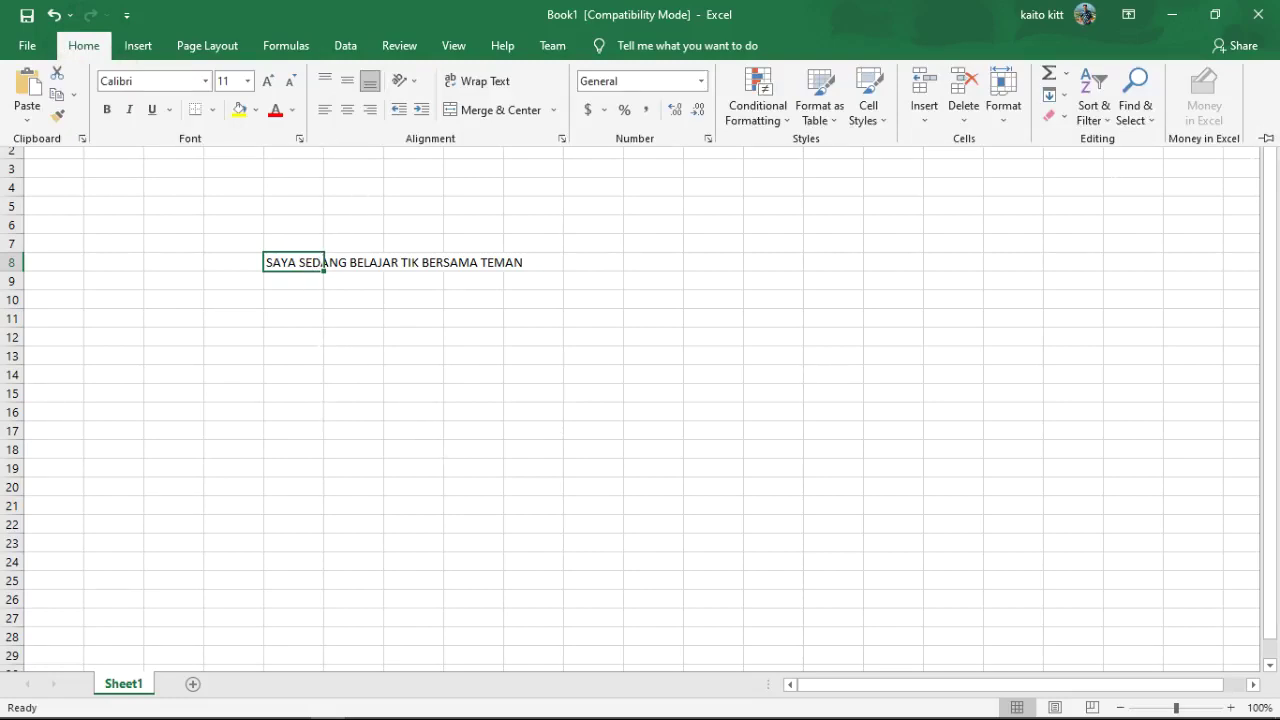
left_click(1268, 316)
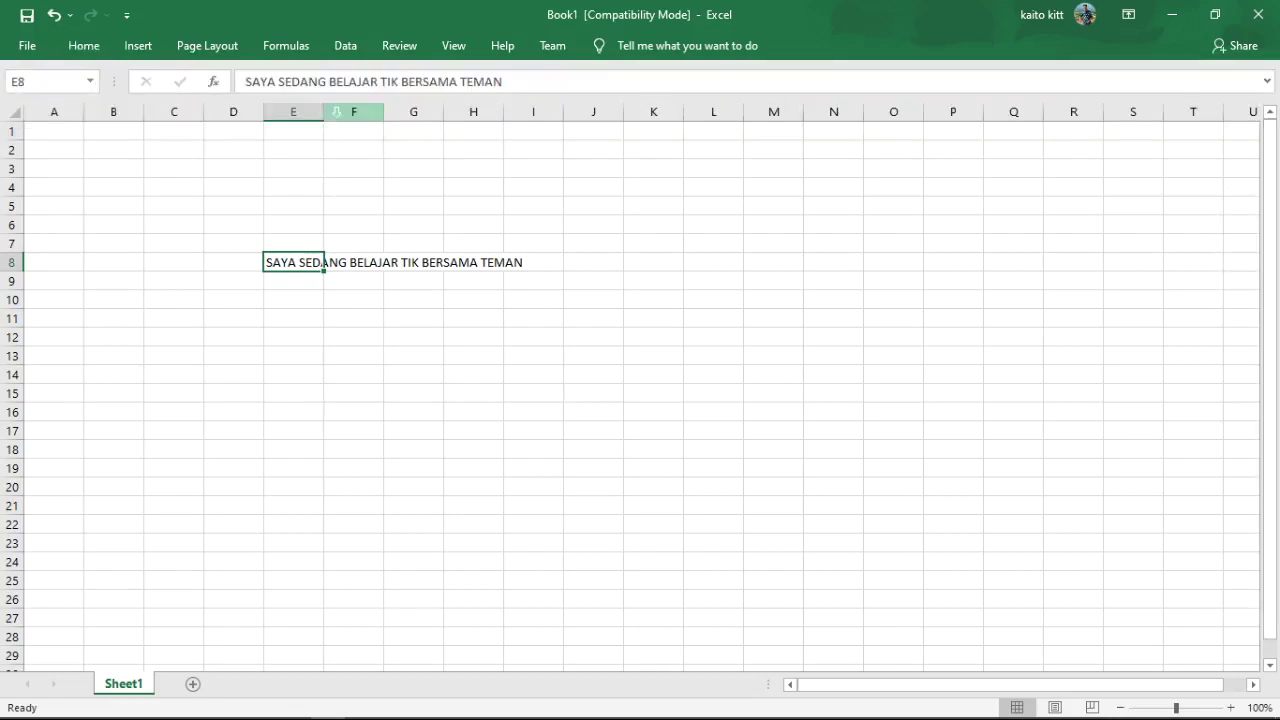
left_click_drag(323, 111, 530, 111)
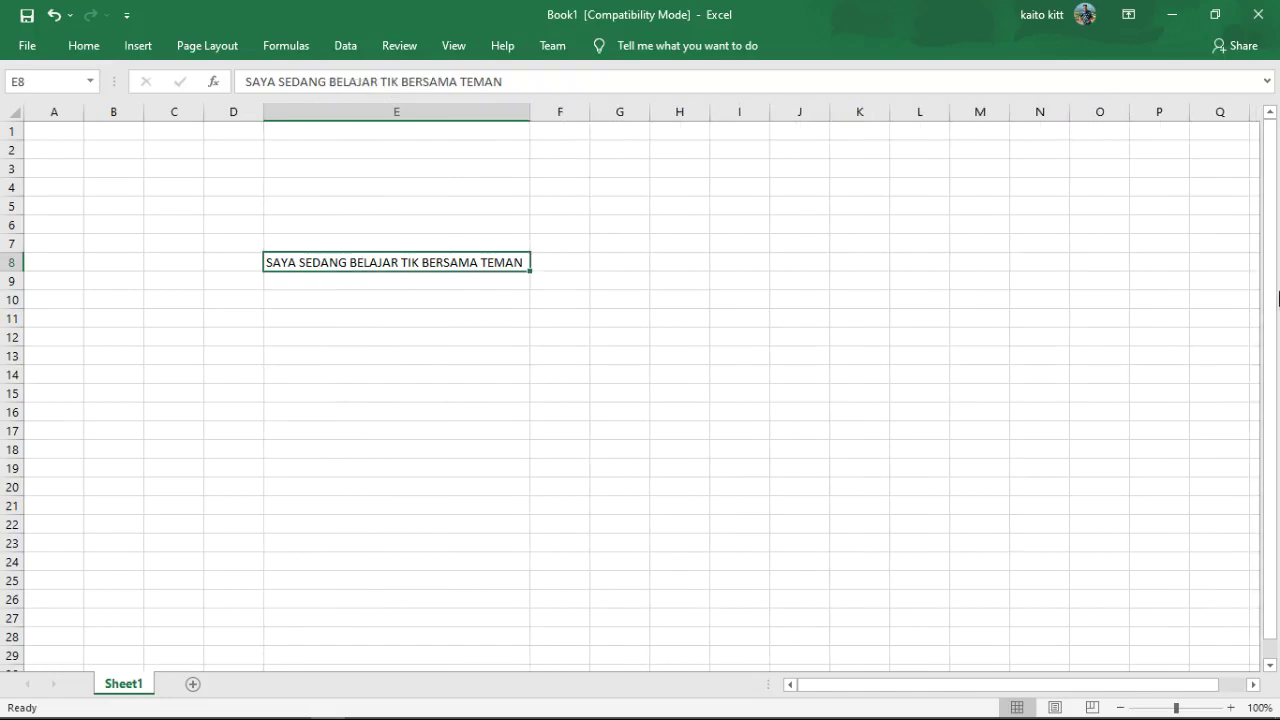
left_click(85, 45)
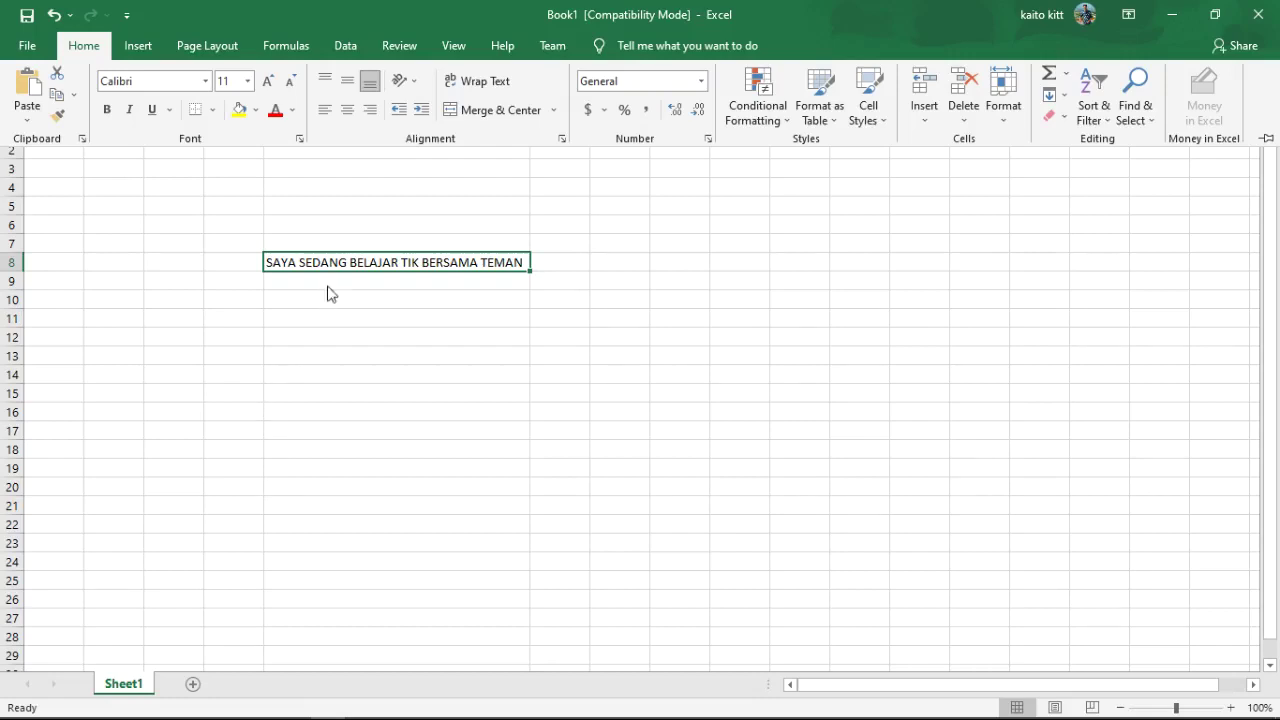
Step: Pin the ribbon so the Home formatting commands stay visible
left_click(272, 263)
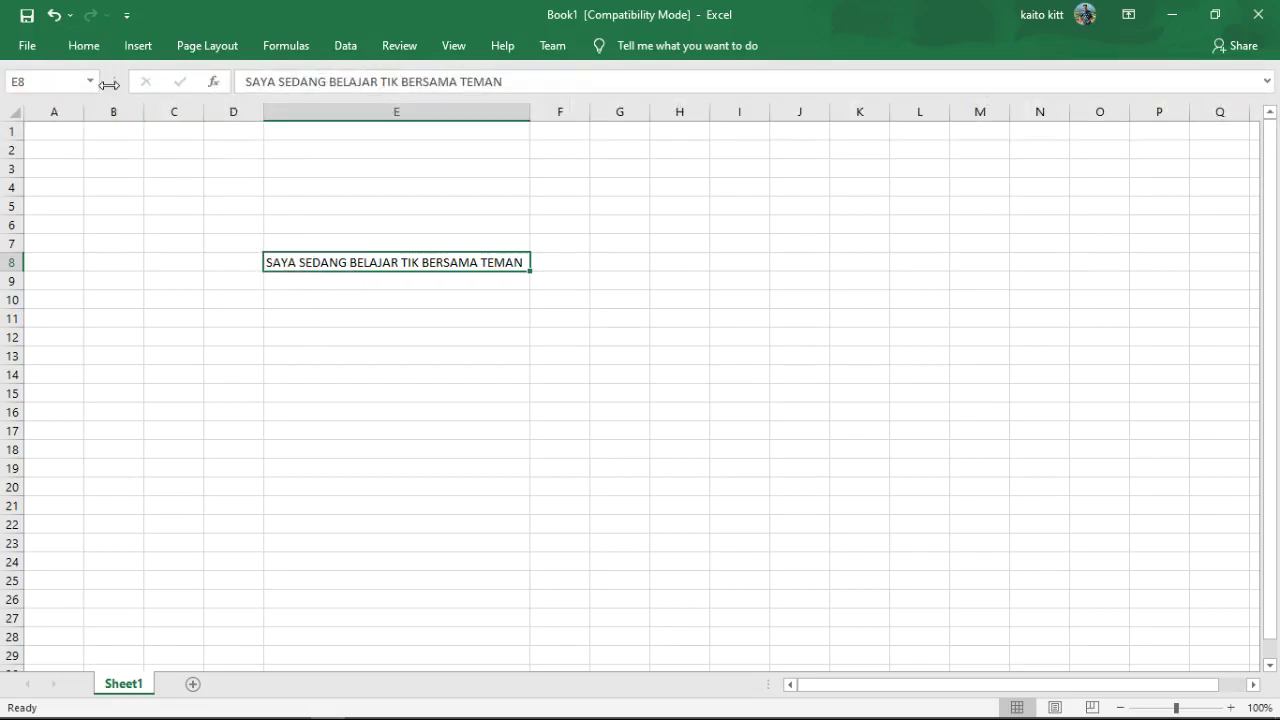
left_click(68, 46)
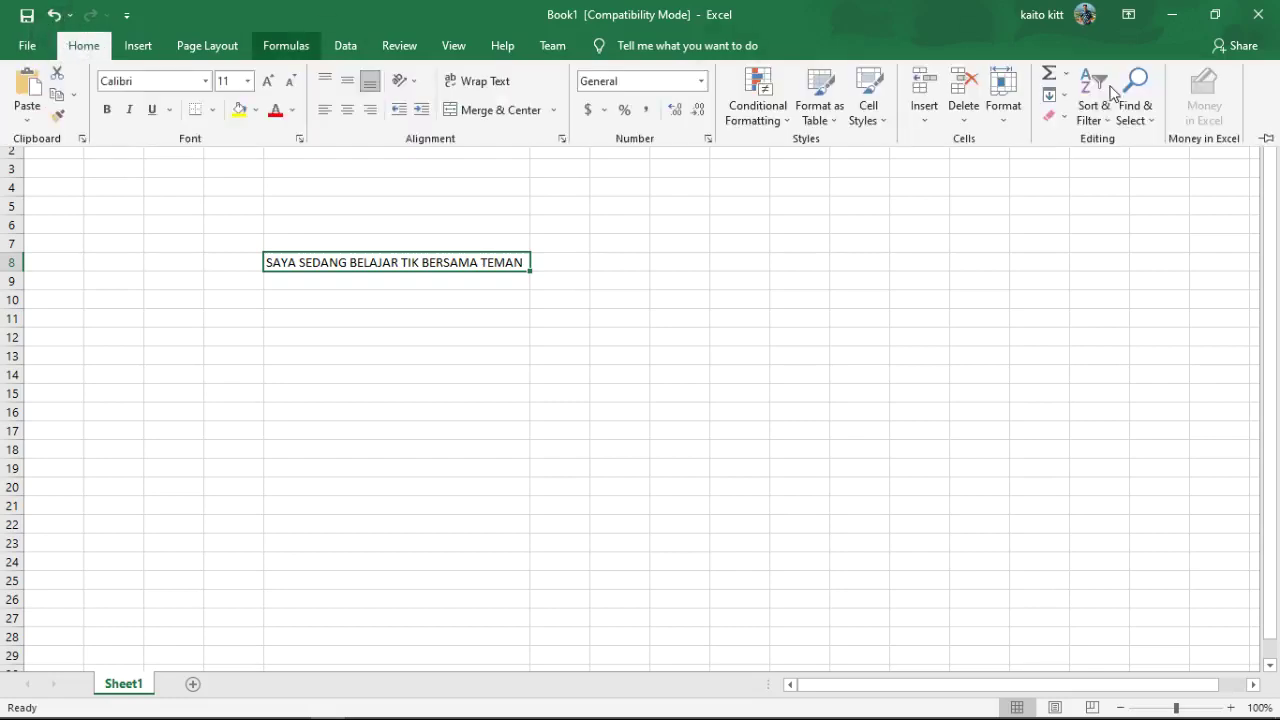
left_click(1137, 305)
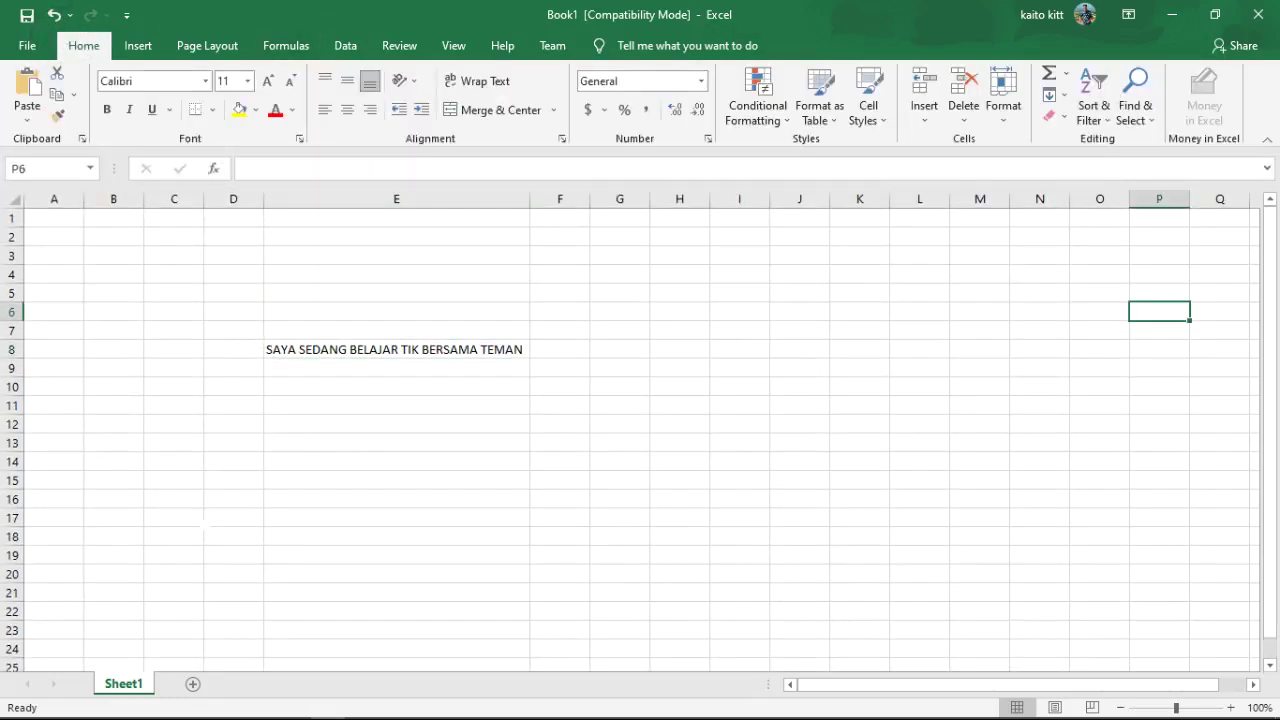
Step: Apply the Algerian font to the whole sentence in cell E8
left_click(270, 349)
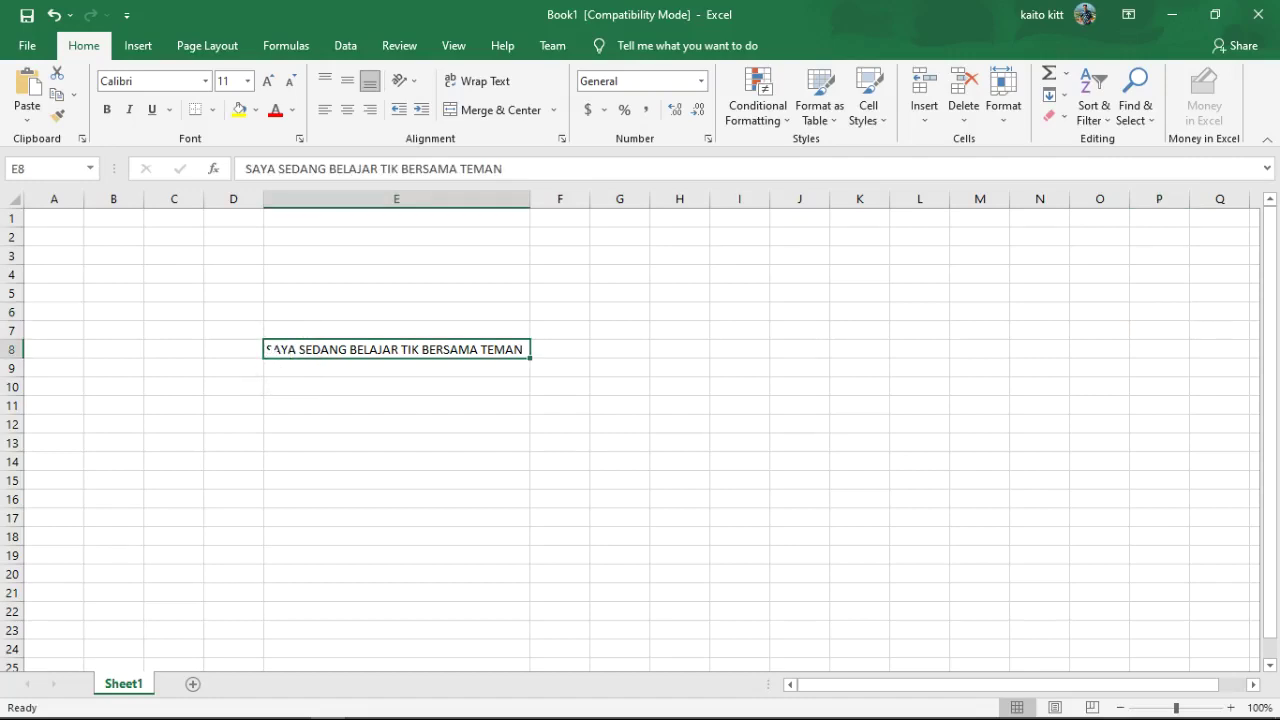
double_click(270, 349)
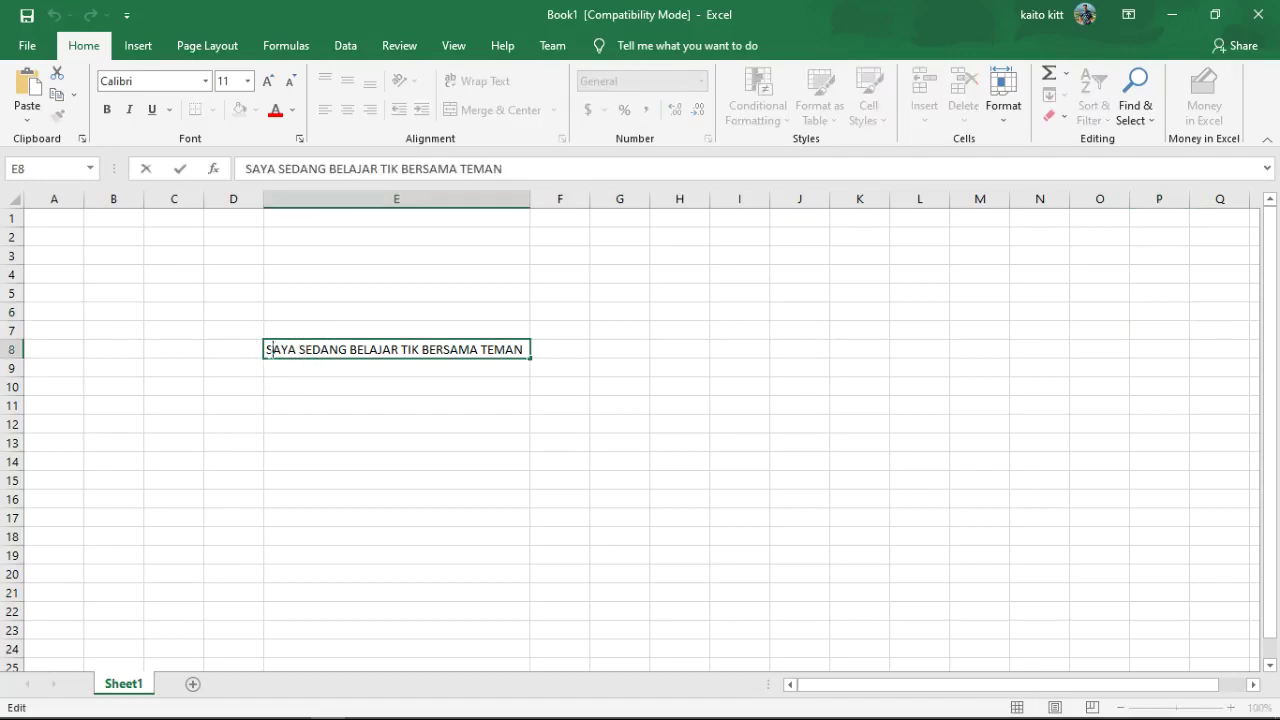
left_click_drag(266, 349, 524, 349)
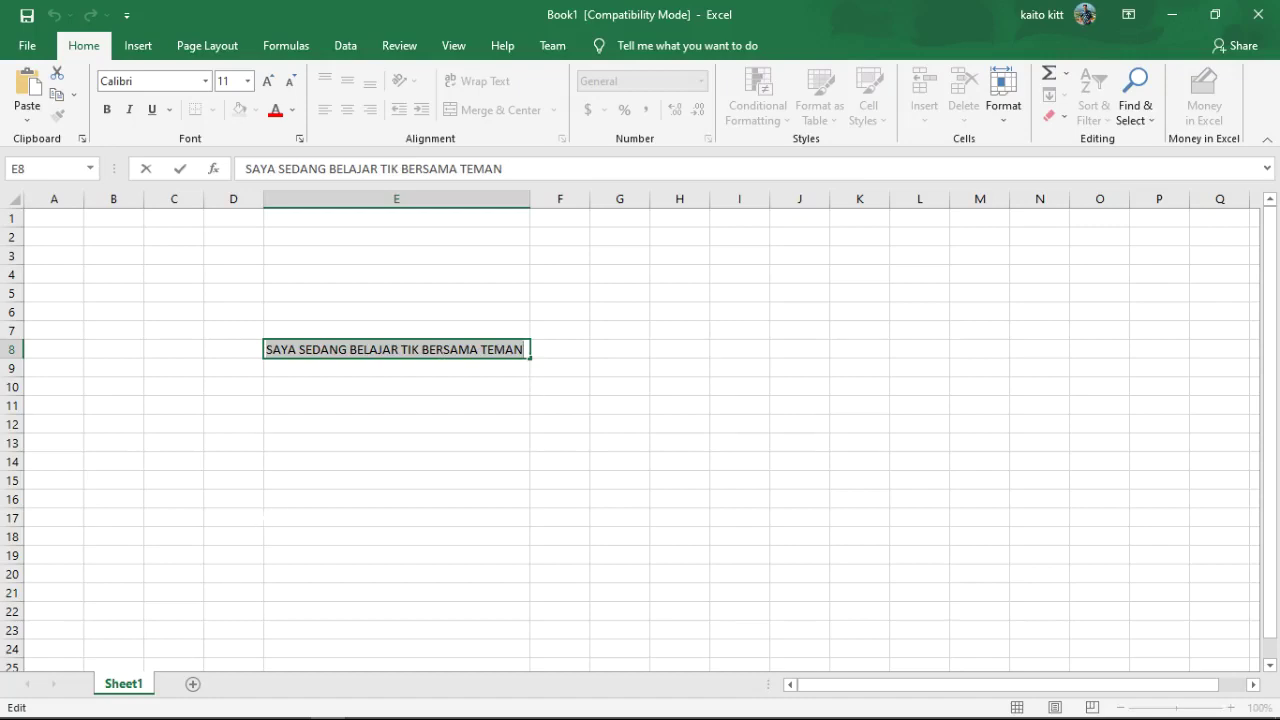
left_click(206, 81)
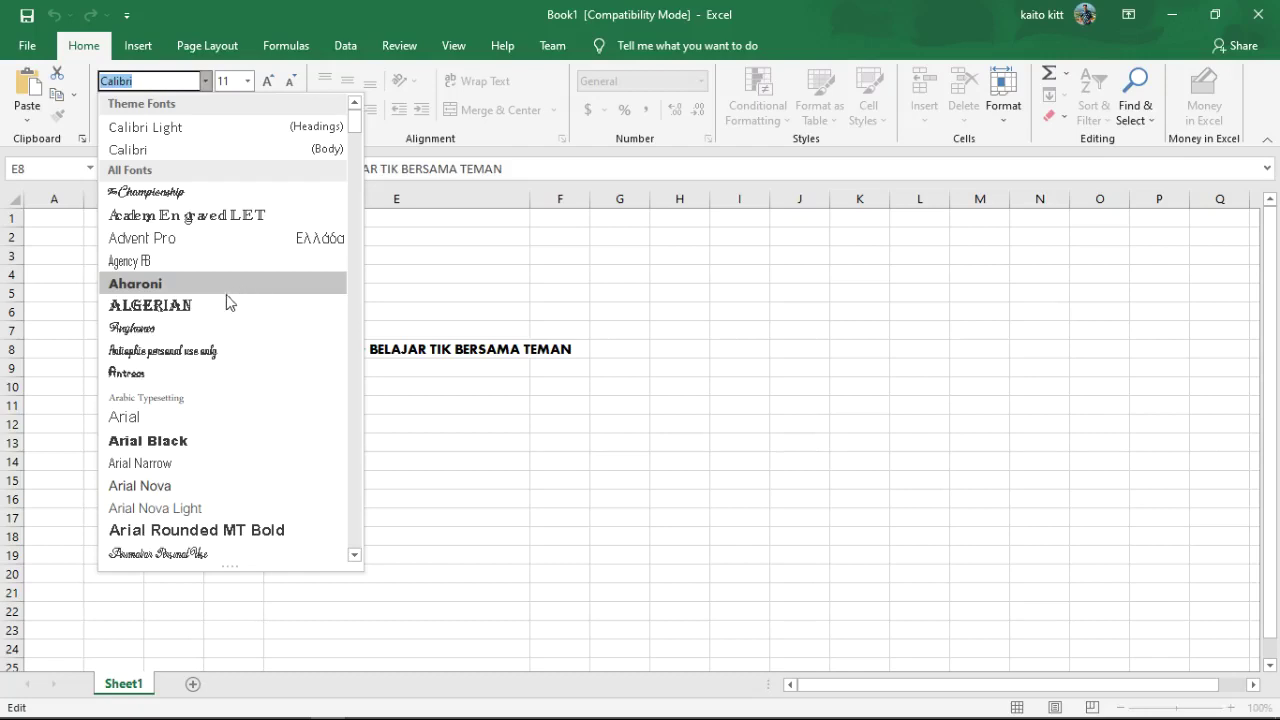
left_click(195, 316)
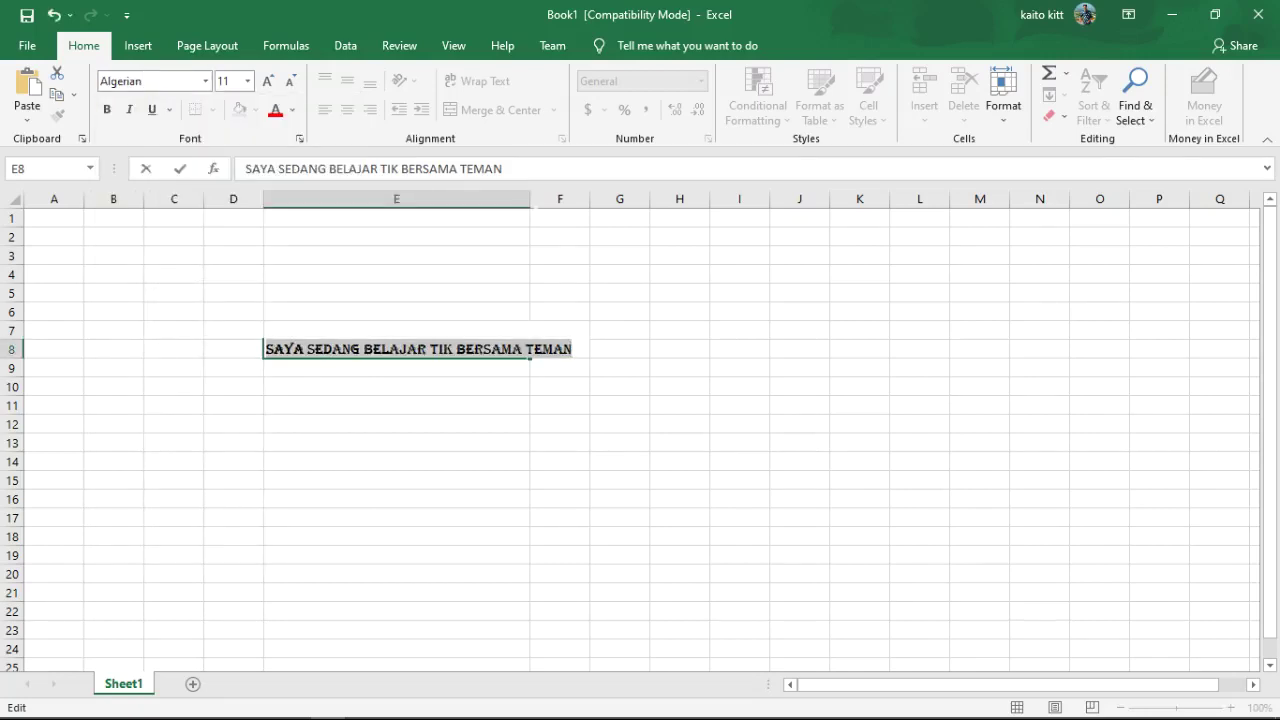
Step: Widen column E to hold the Algerian sentence and reselect E8
left_click_drag(524, 199, 588, 203)
left_click(450, 405)
left_click(736, 349)
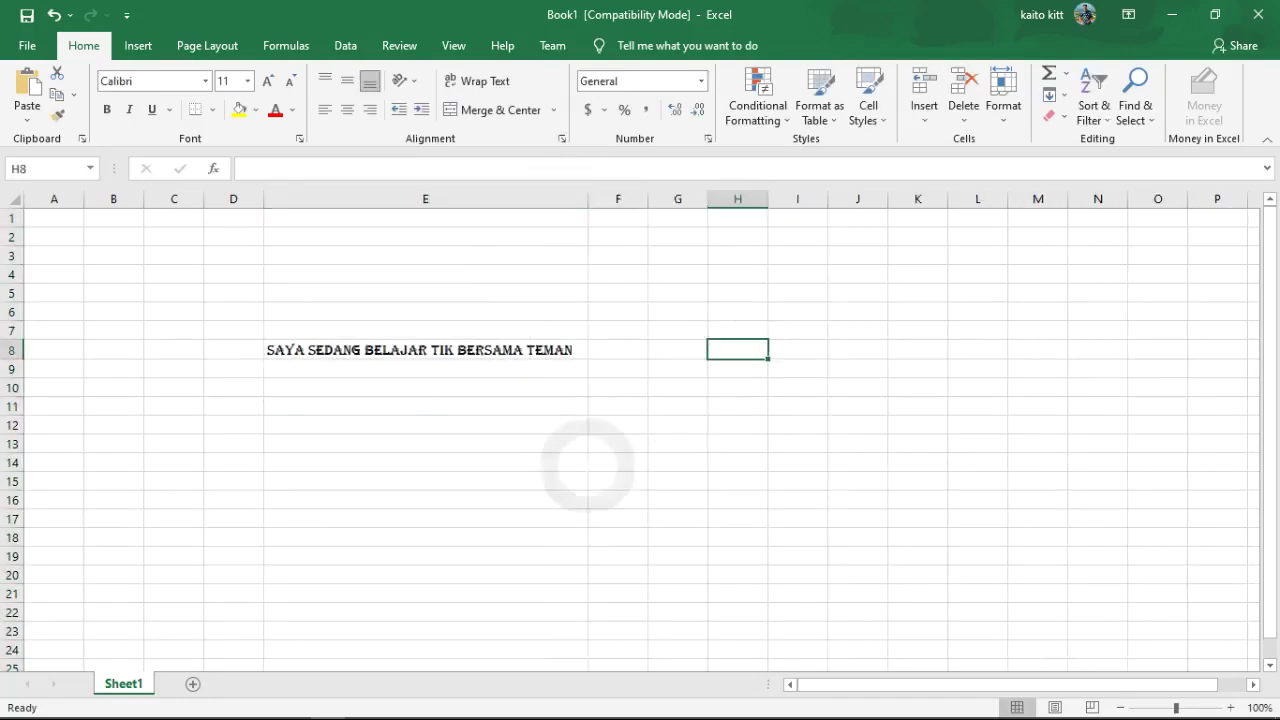
left_click(465, 349)
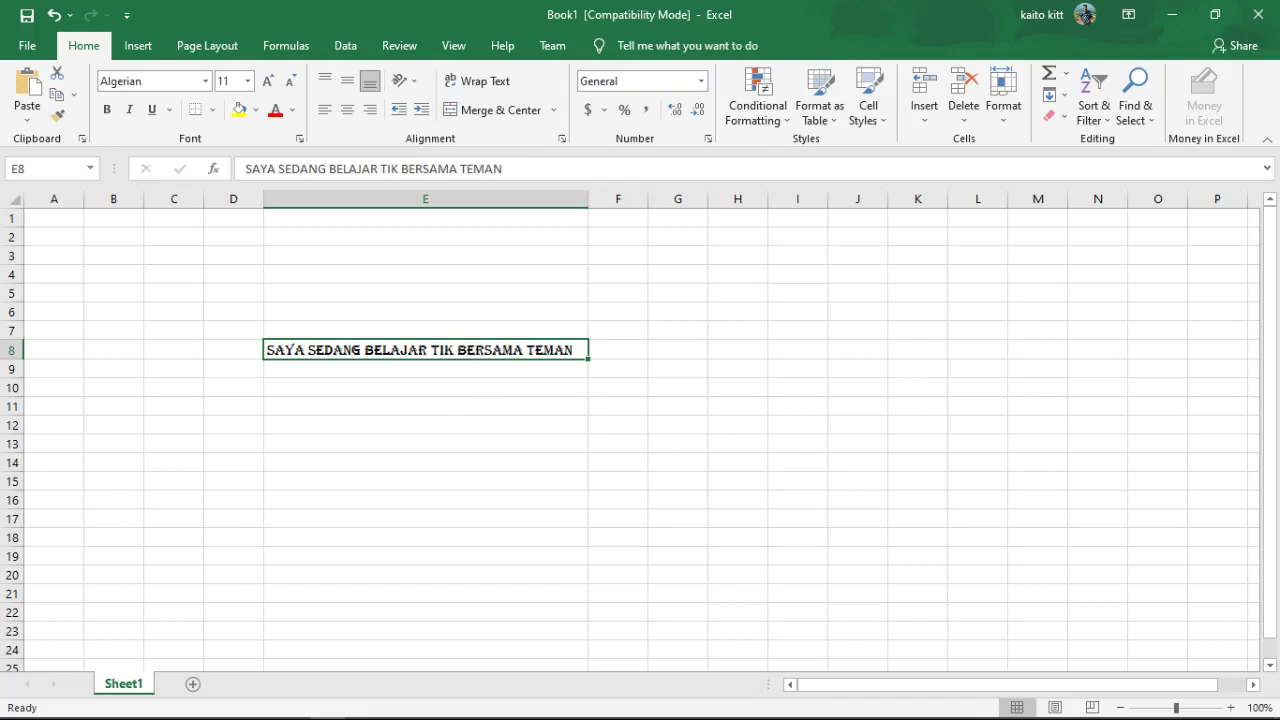
Step: Pick a much larger size from the Font Size list for the E8 sentence
double_click(575, 349)
left_click_drag(575, 349, 111, 360)
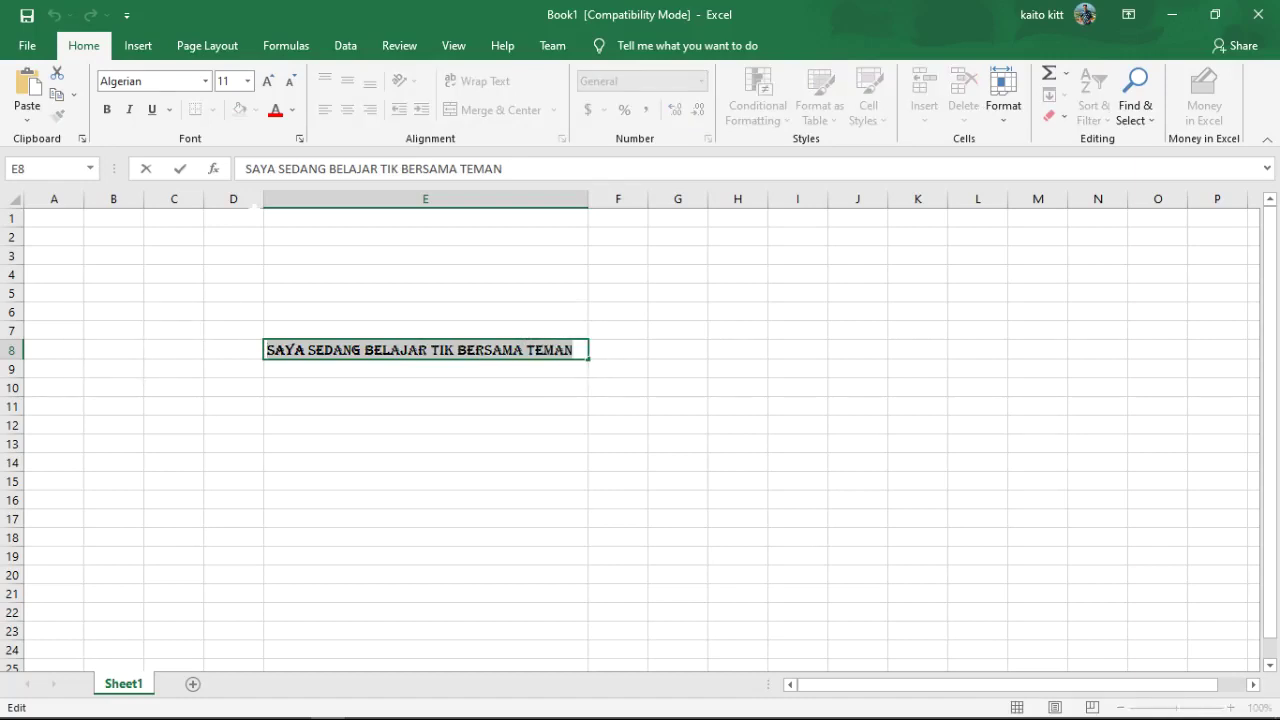
left_click(247, 81)
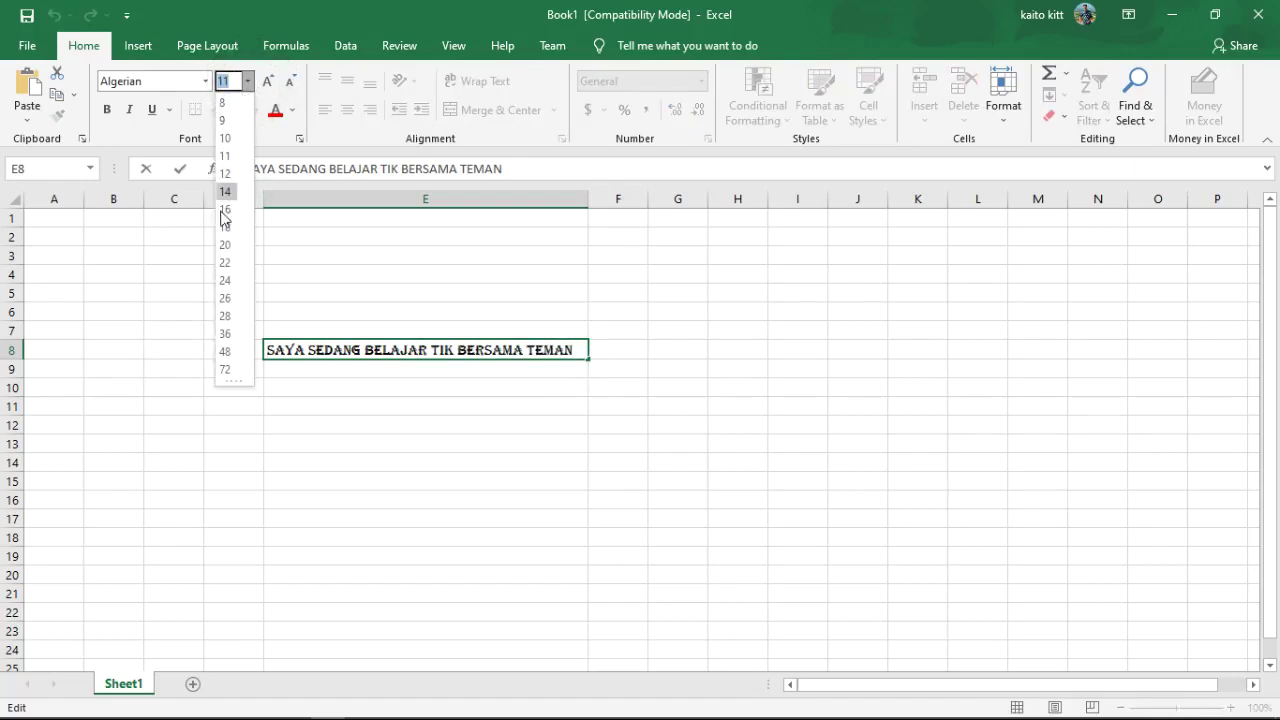
left_click(225, 333)
left_click_drag(371, 450, 388, 475)
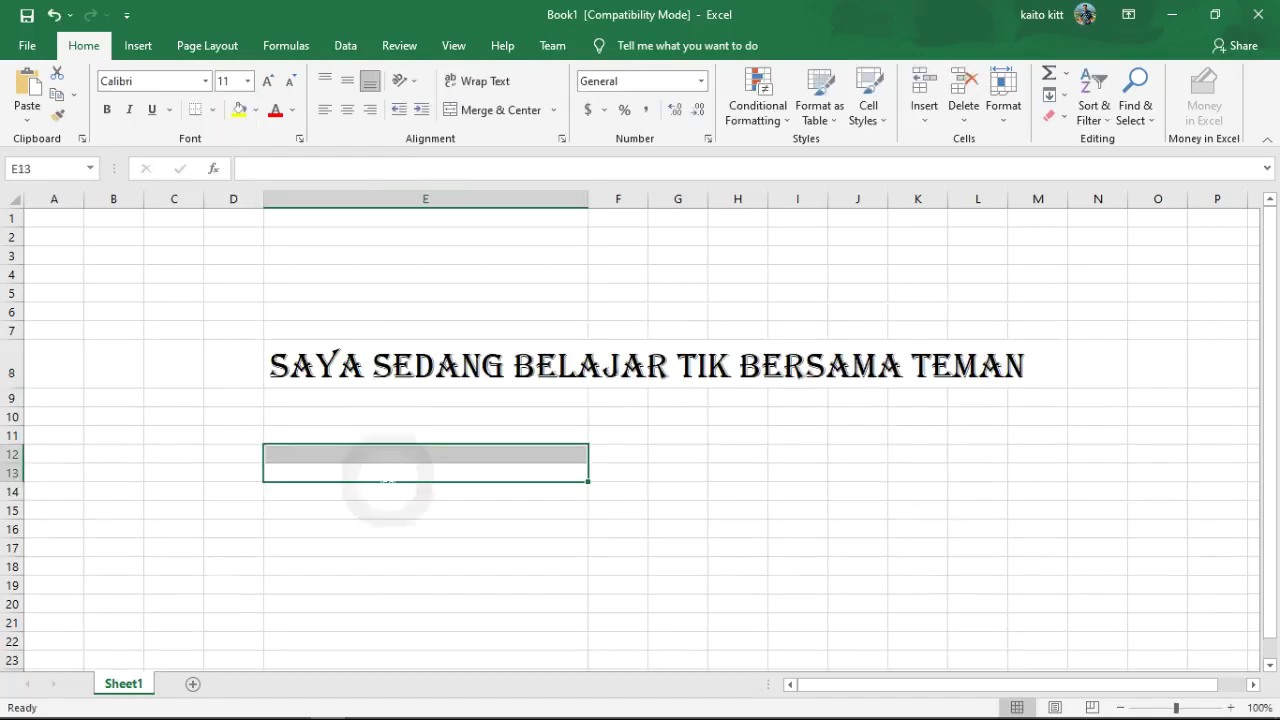
left_click(975, 491)
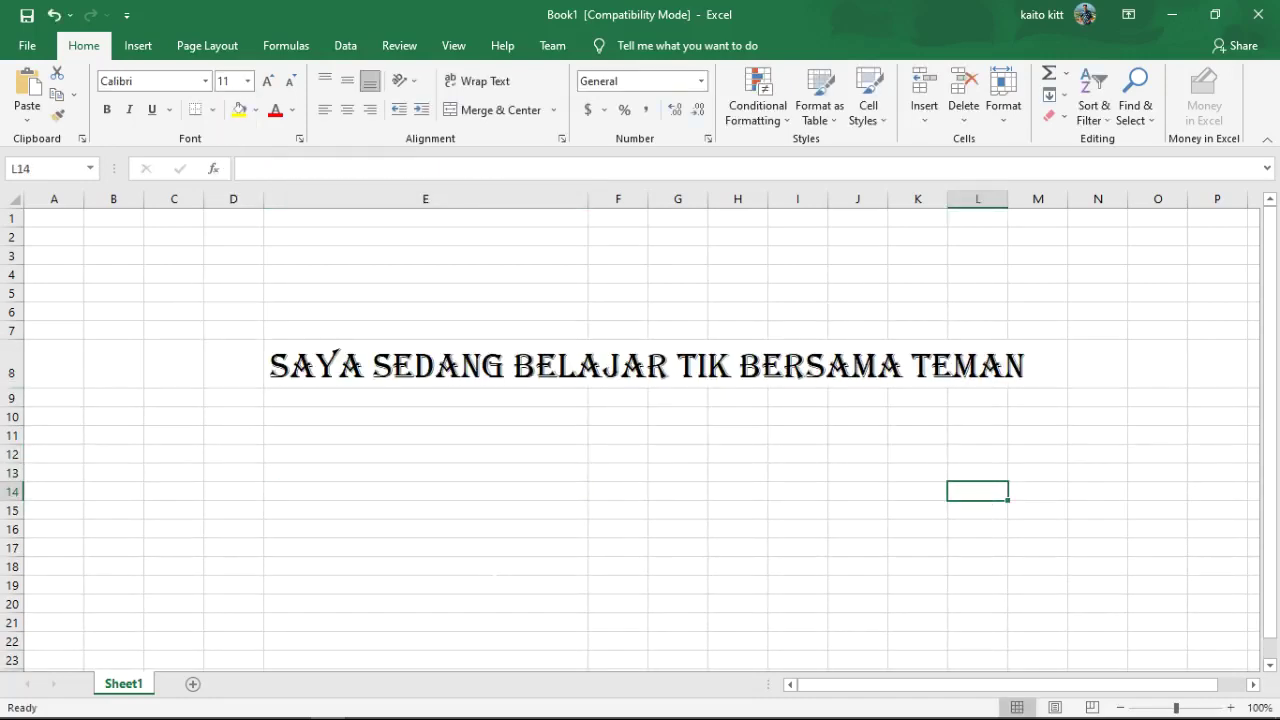
left_click(604, 543)
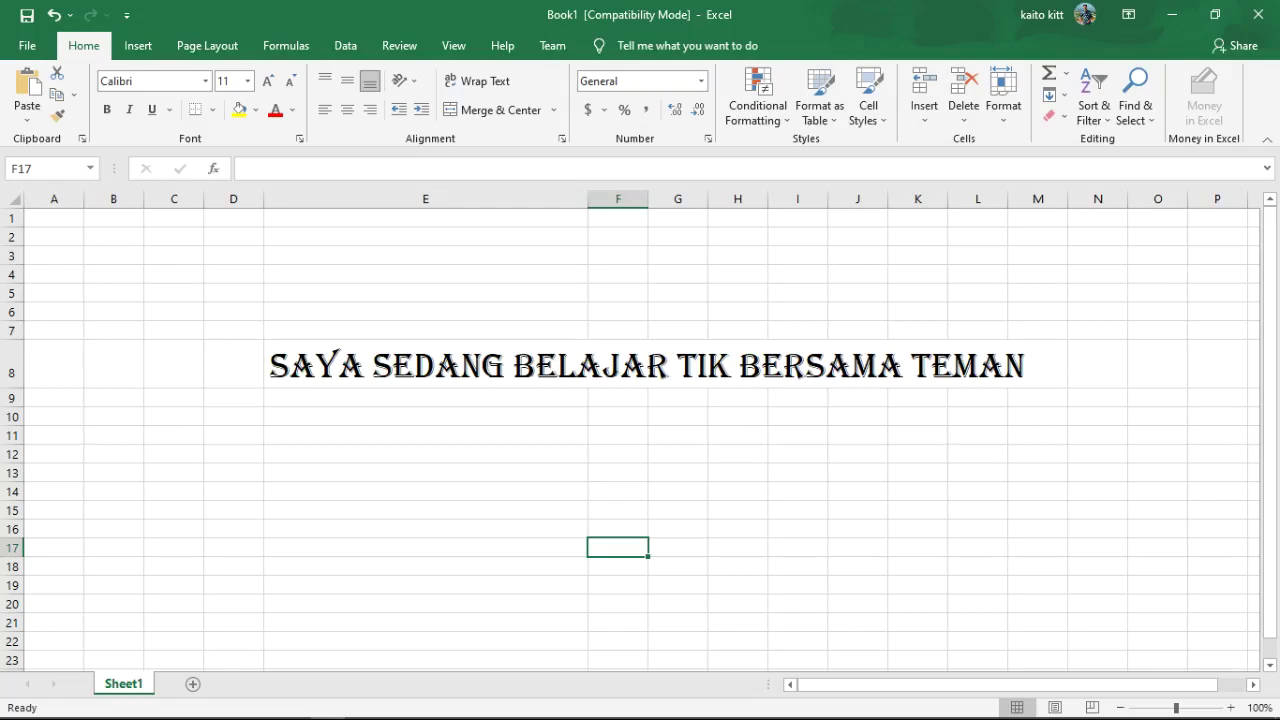
Step: Apply Bold to the whole Algerian sentence in cell E8
left_click(285, 370)
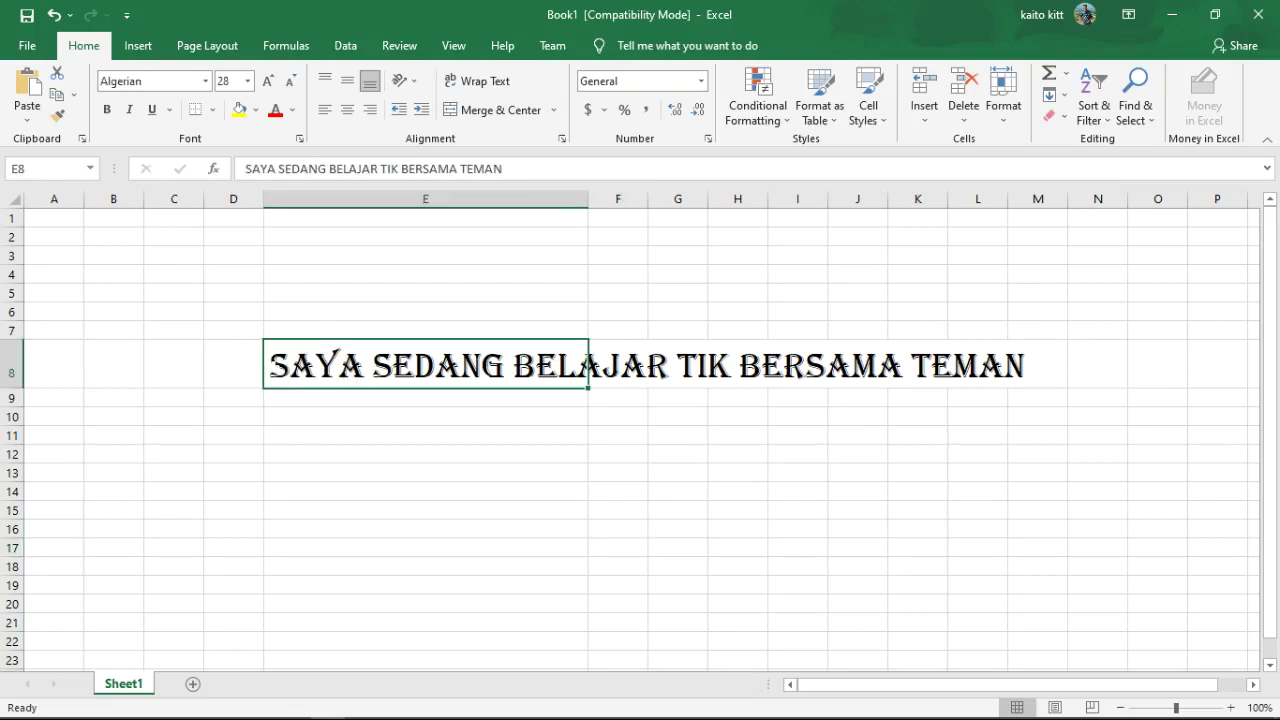
double_click(274, 368)
left_click_drag(274, 368, 1245, 340)
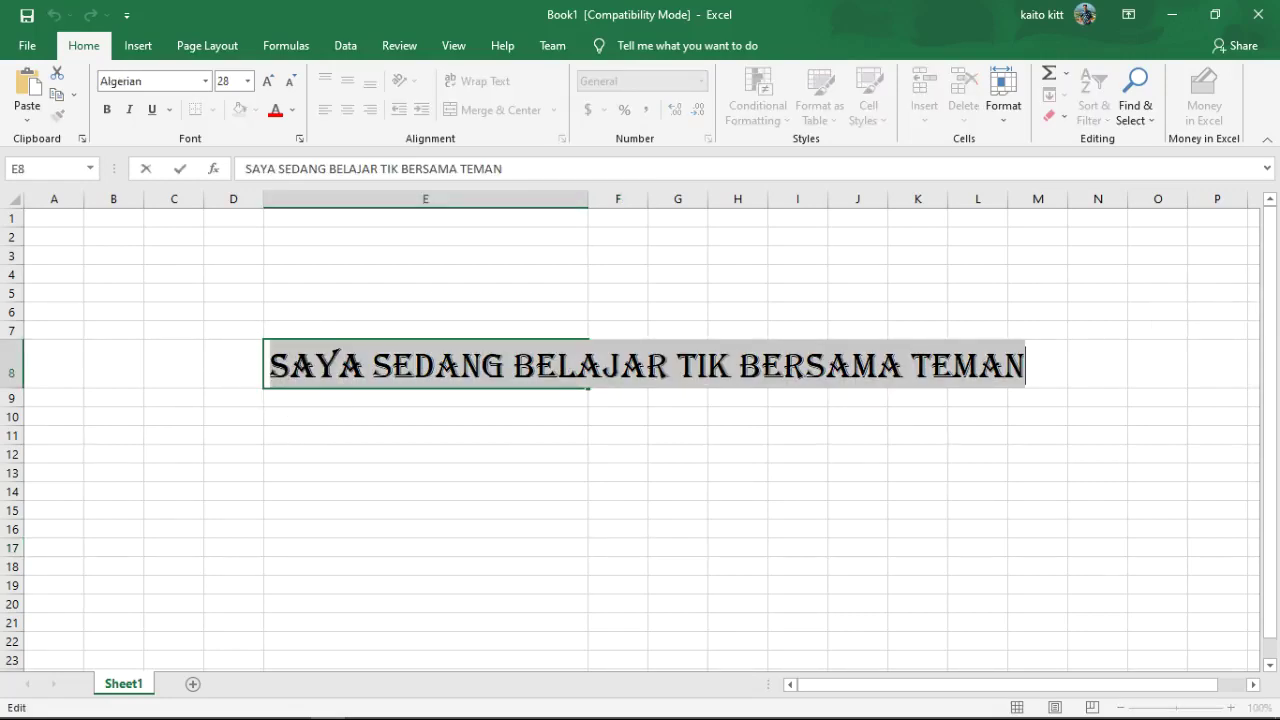
left_click(107, 110)
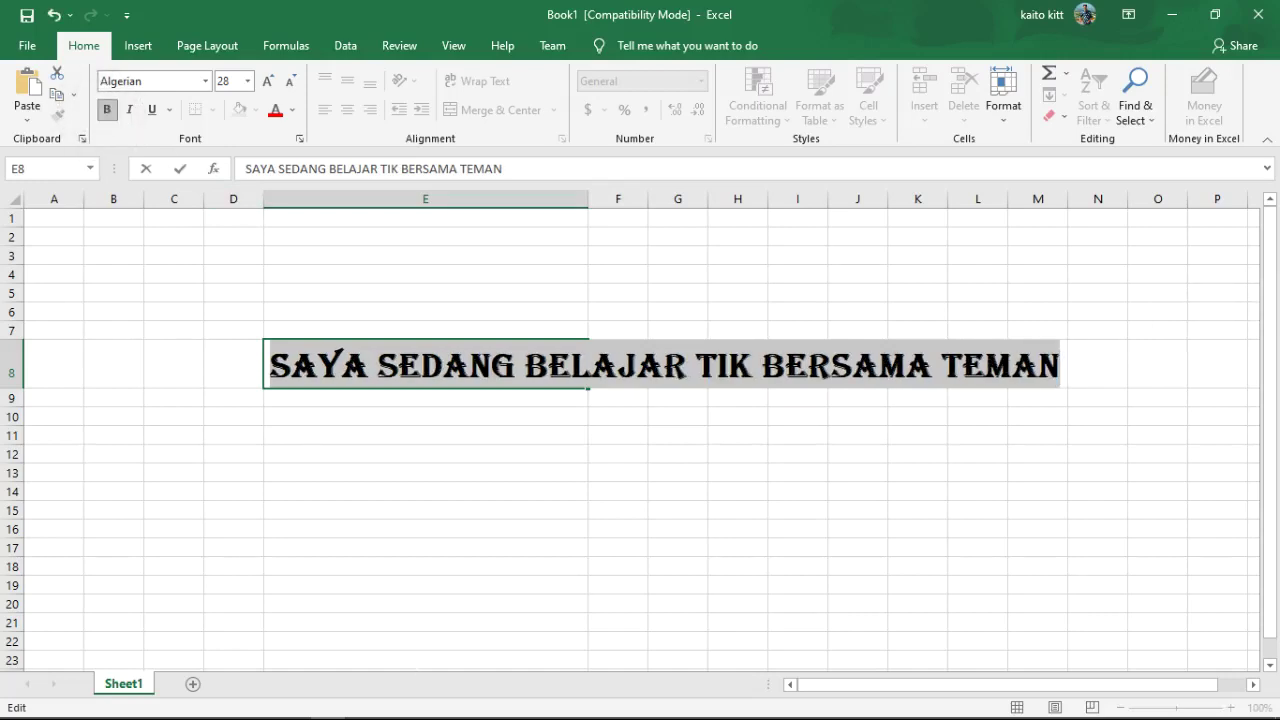
left_click(586, 514)
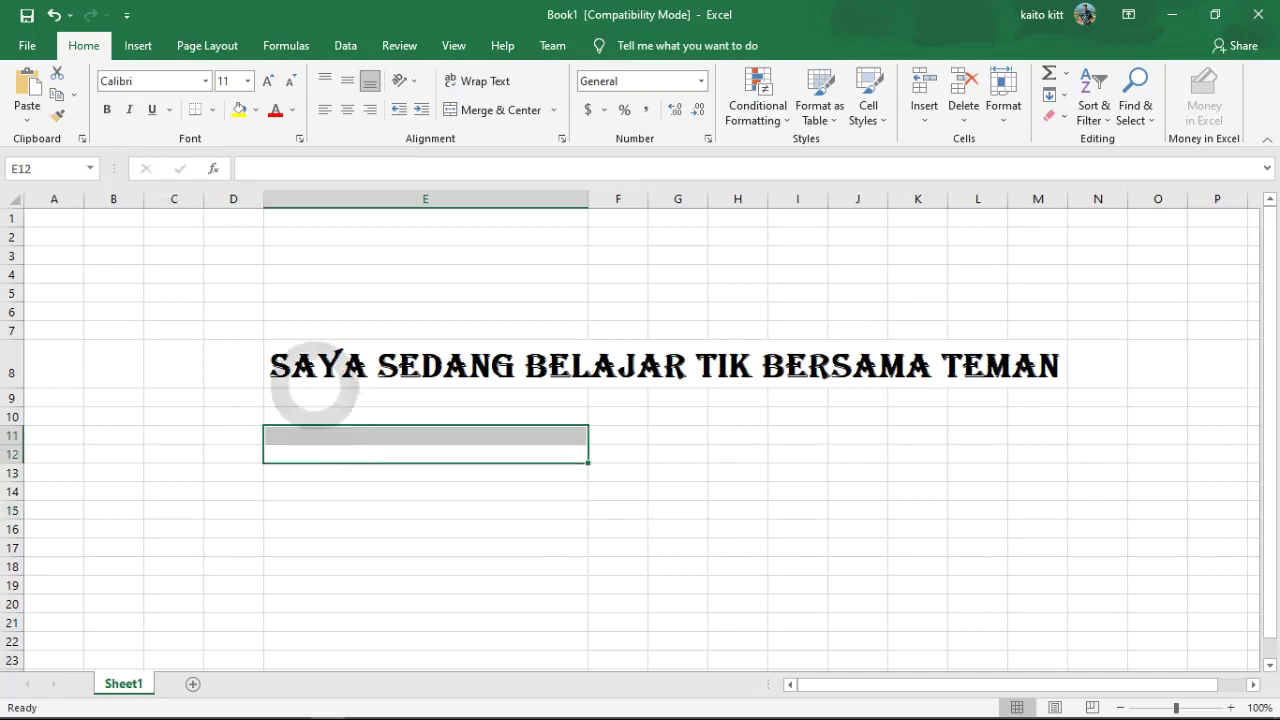
Step: Add Italic and Underline to the bold Algerian sentence in E8
double_click(290, 368)
left_click_drag(270, 368, 1060, 366)
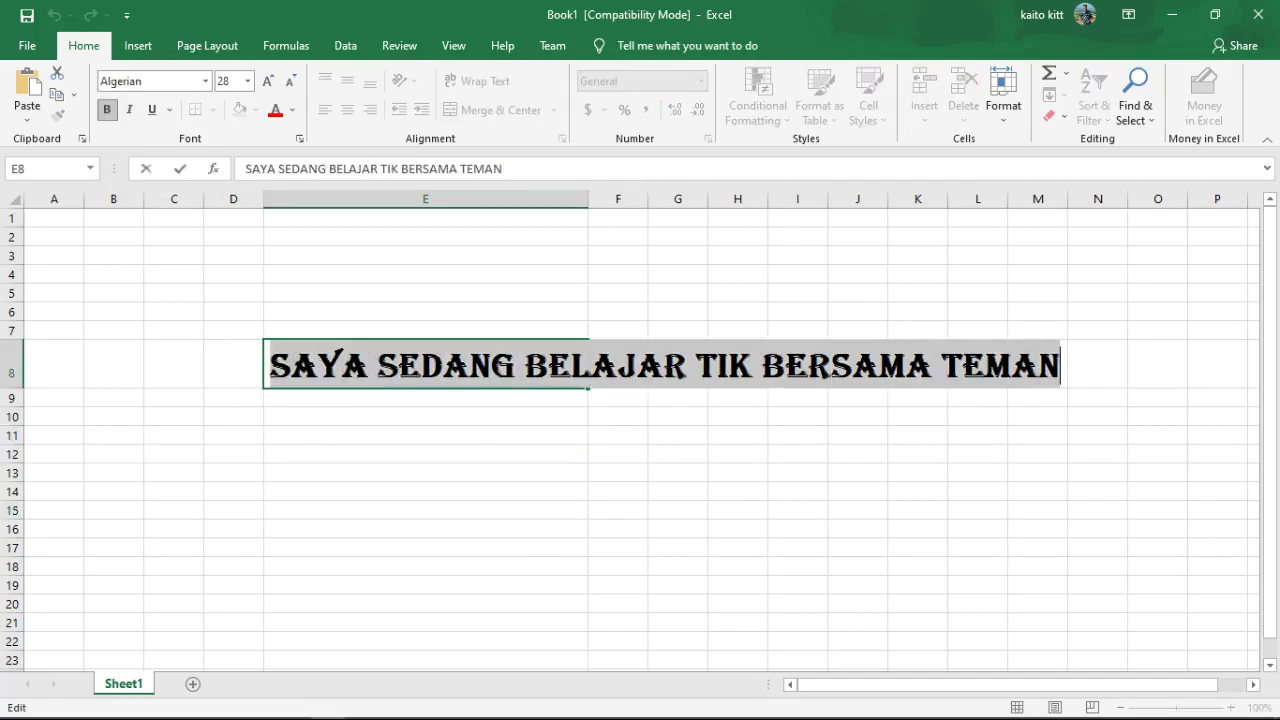
left_click(131, 112)
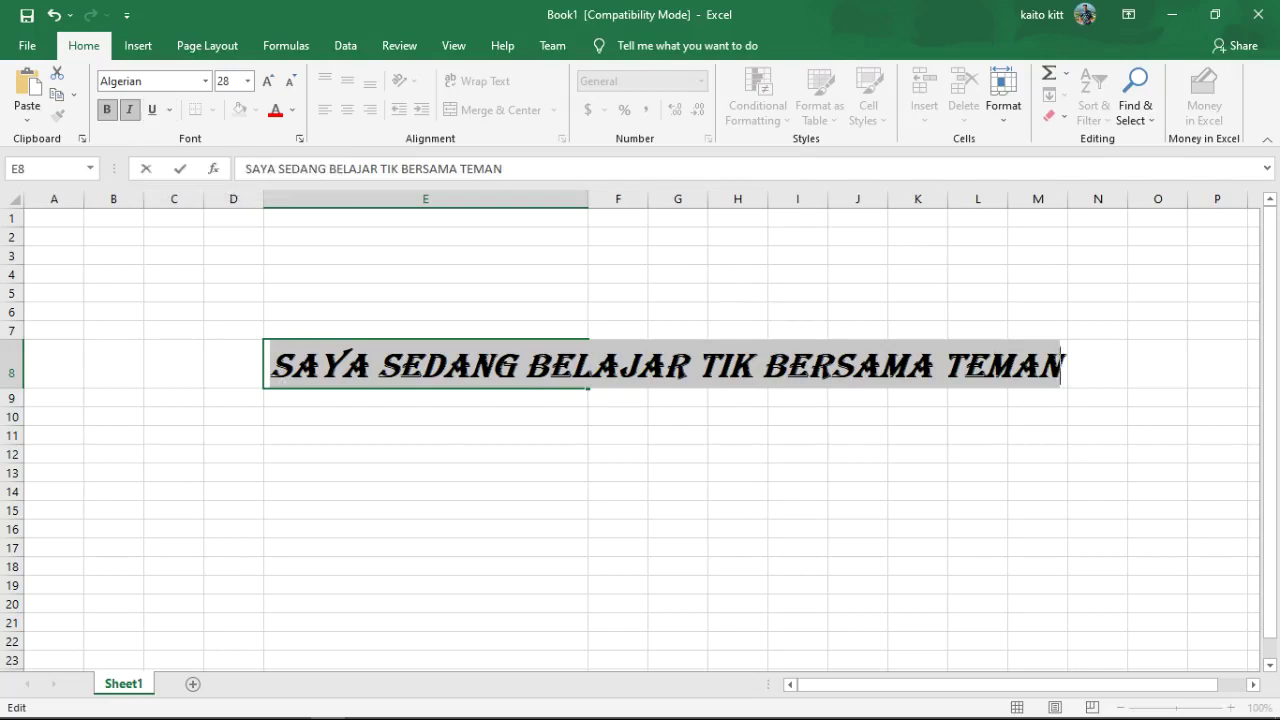
left_click(153, 112)
left_click(472, 582)
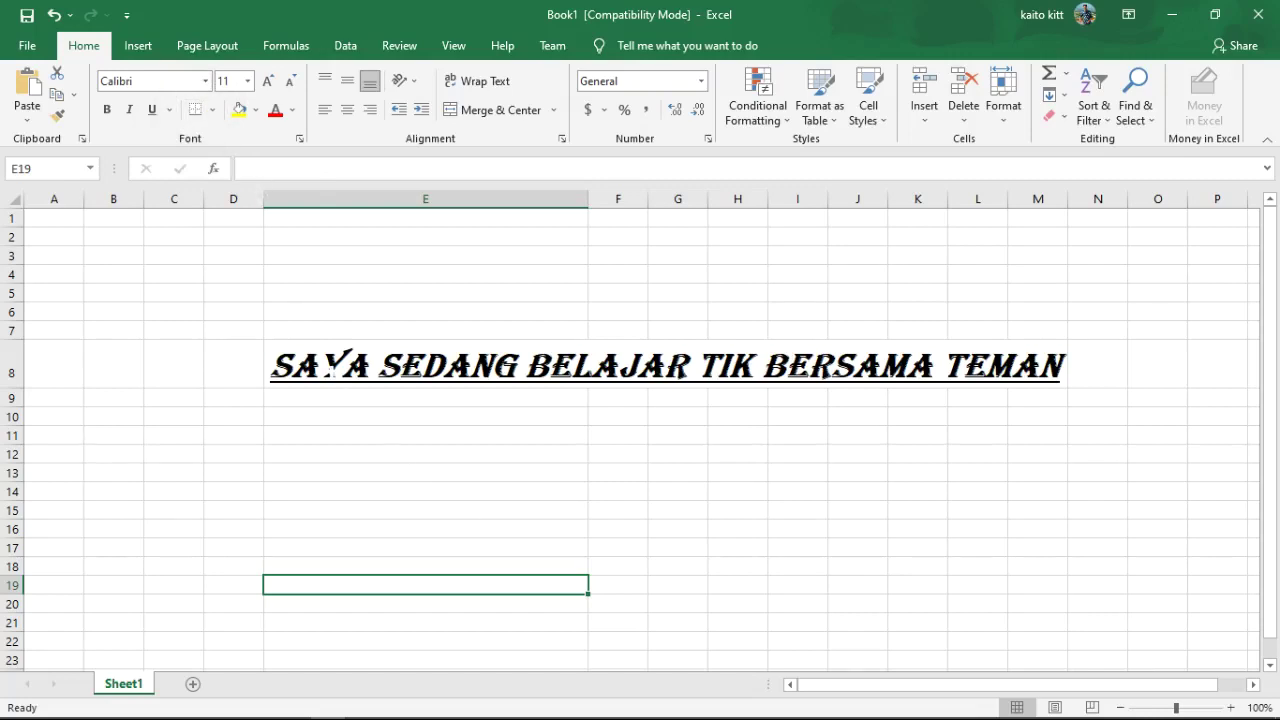
Step: Stretch column E to fit the styled sentence and give E8 a bottom border
left_click(330, 368)
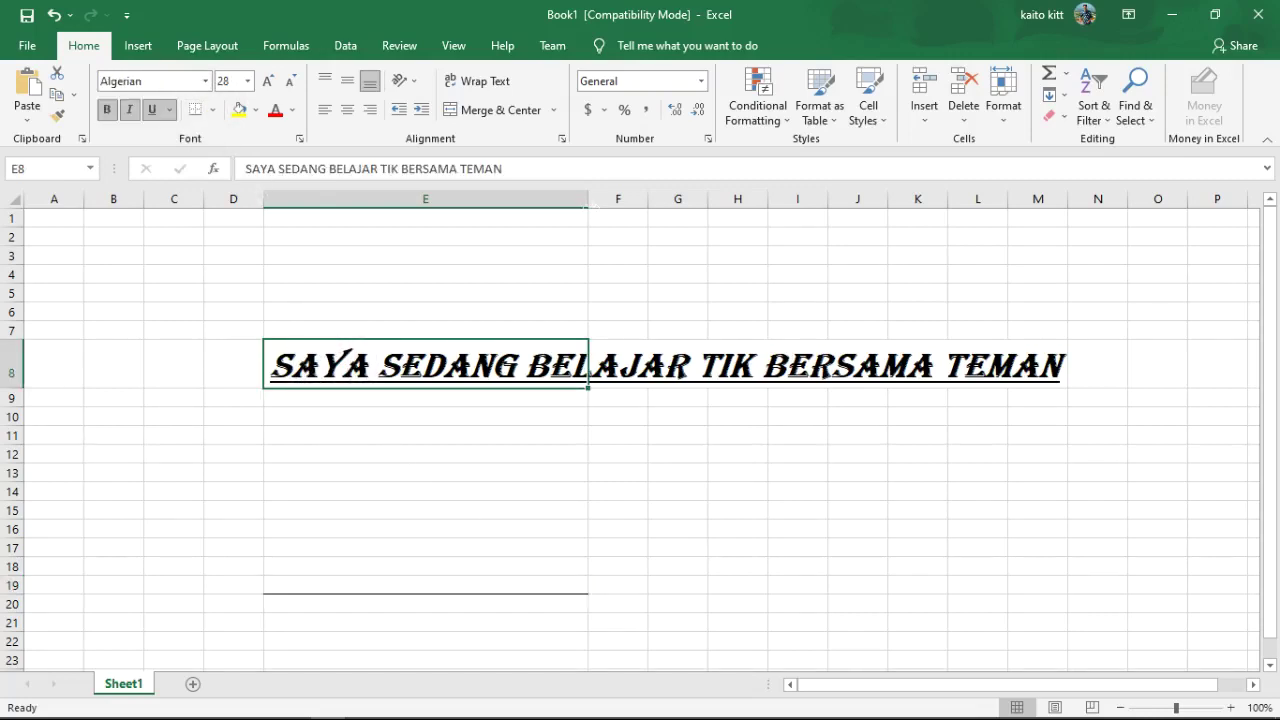
left_click_drag(588, 200, 1082, 200)
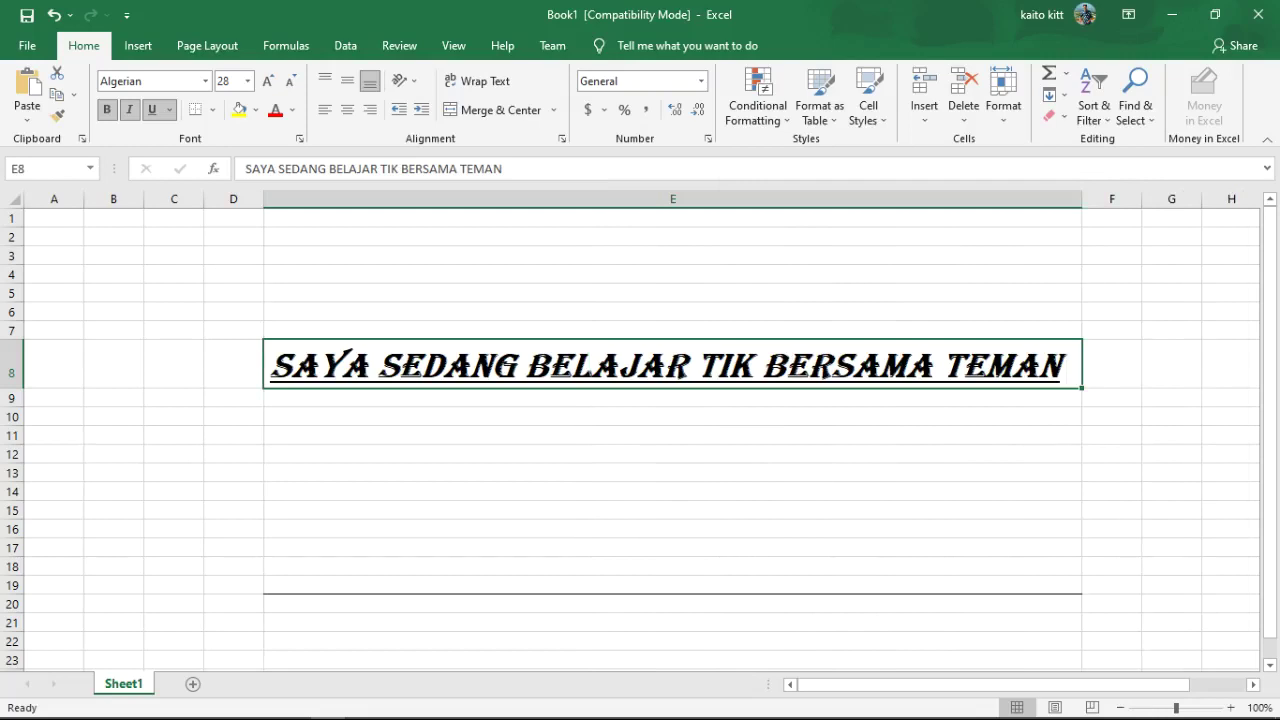
left_click(197, 114)
left_click(368, 526)
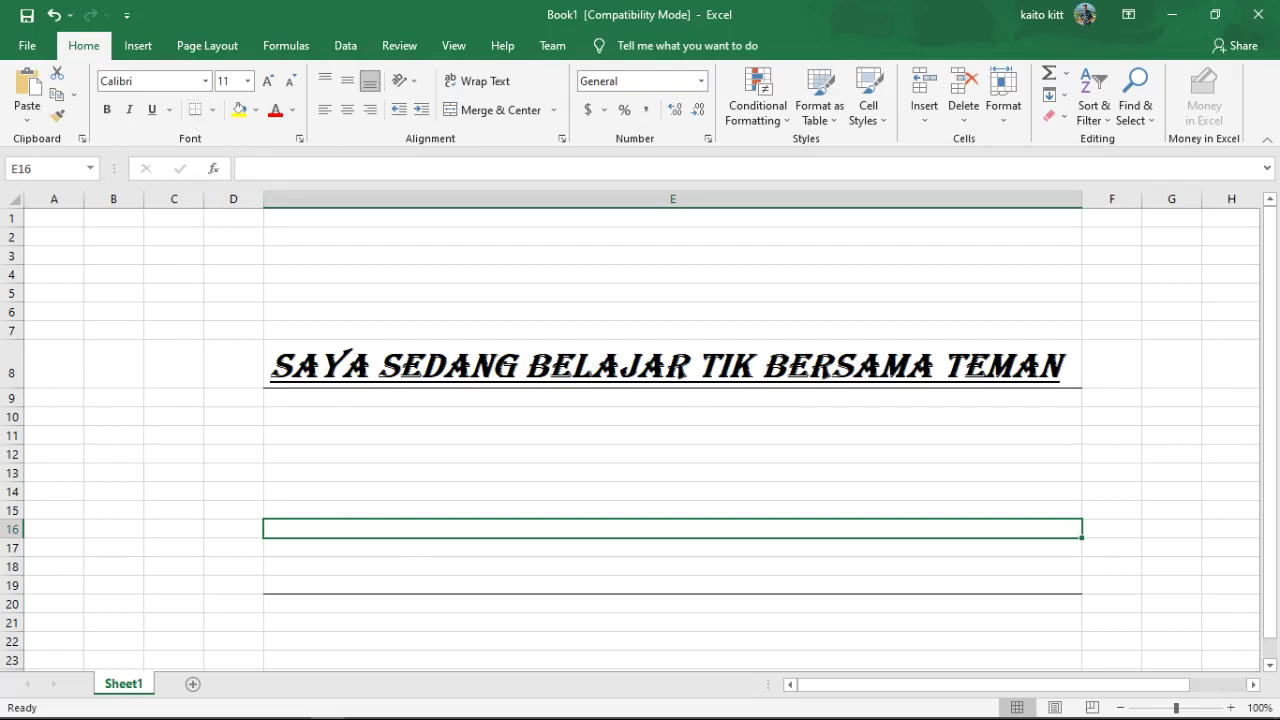
Step: Try a top border on empty cell E16, then undo it
left_click(214, 110)
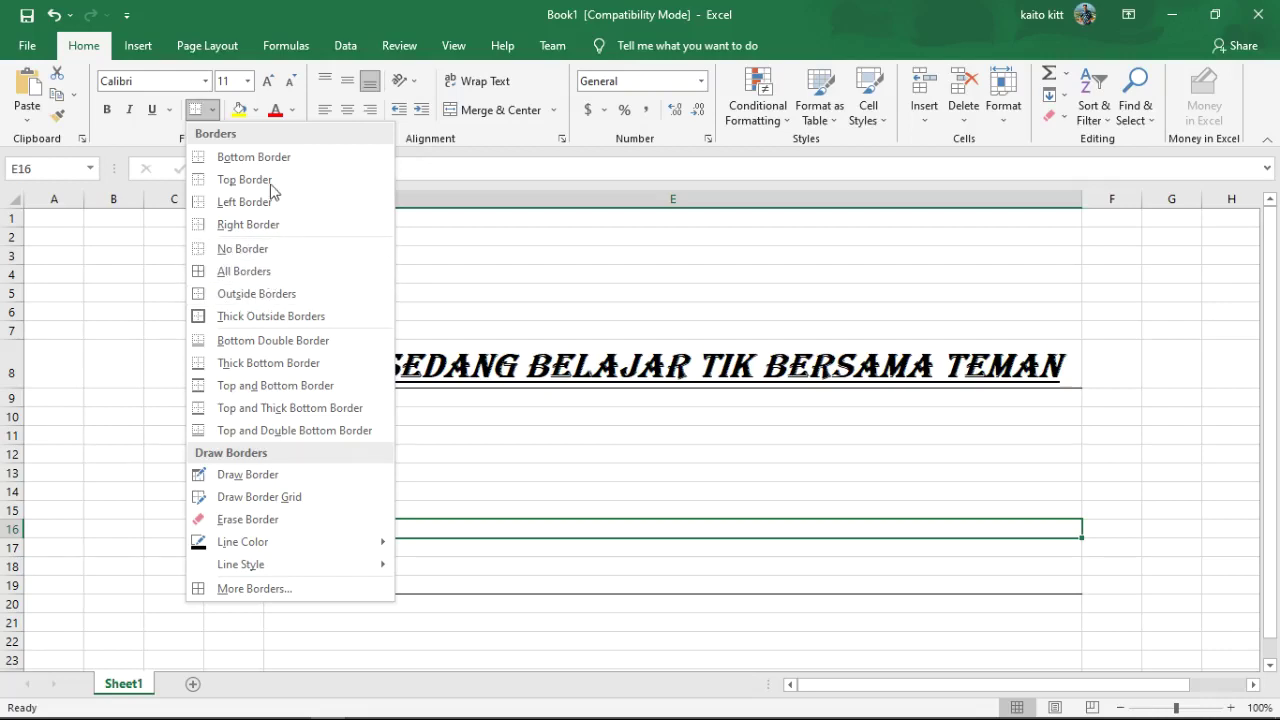
left_click(72, 420)
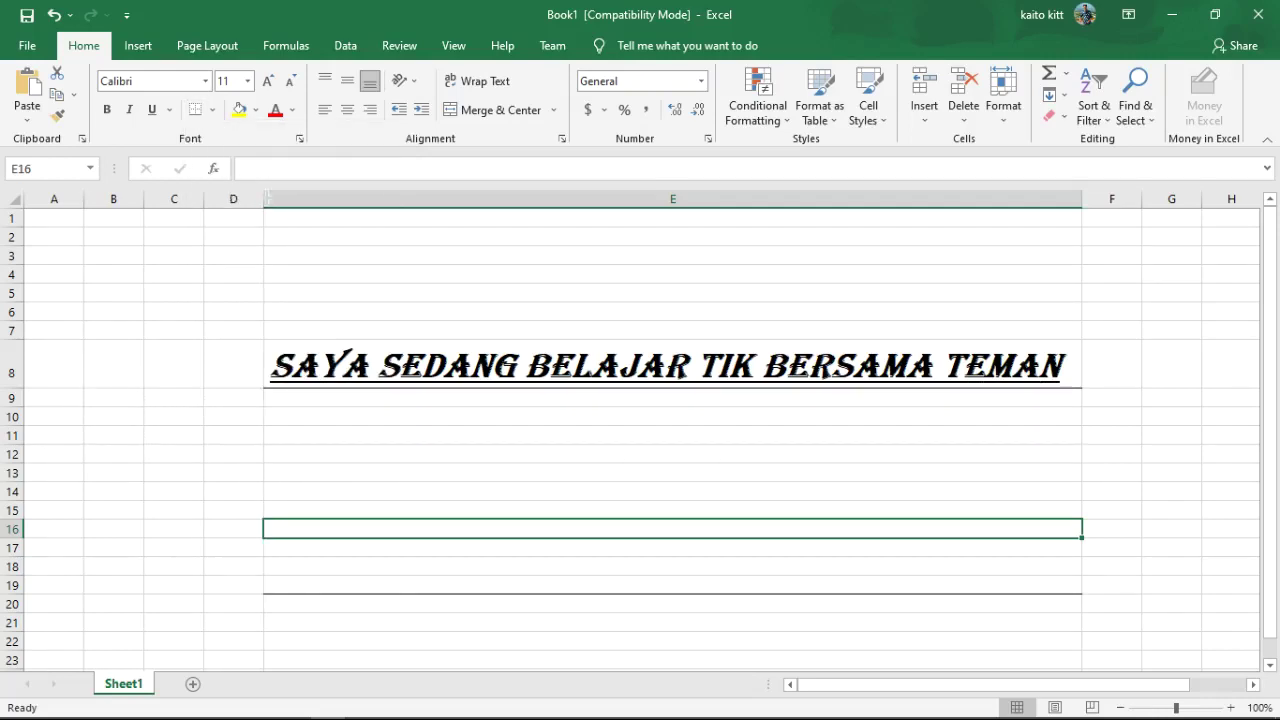
left_click(213, 110)
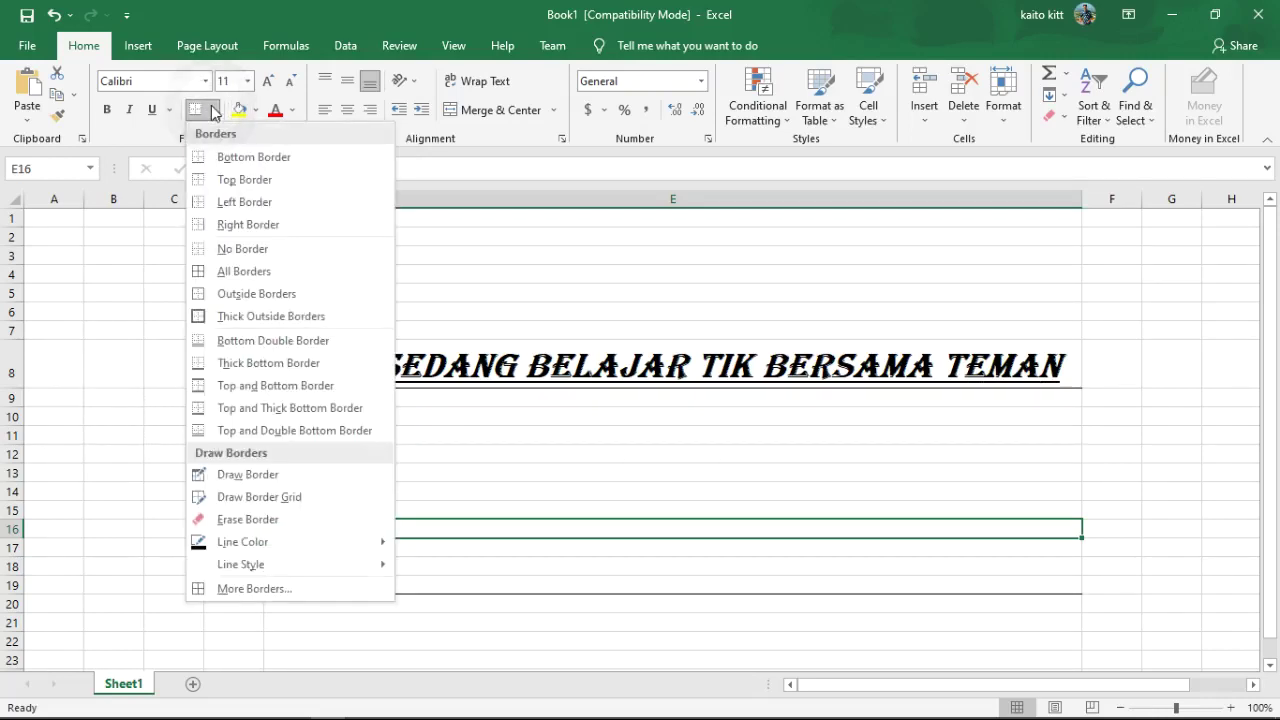
left_click(222, 179)
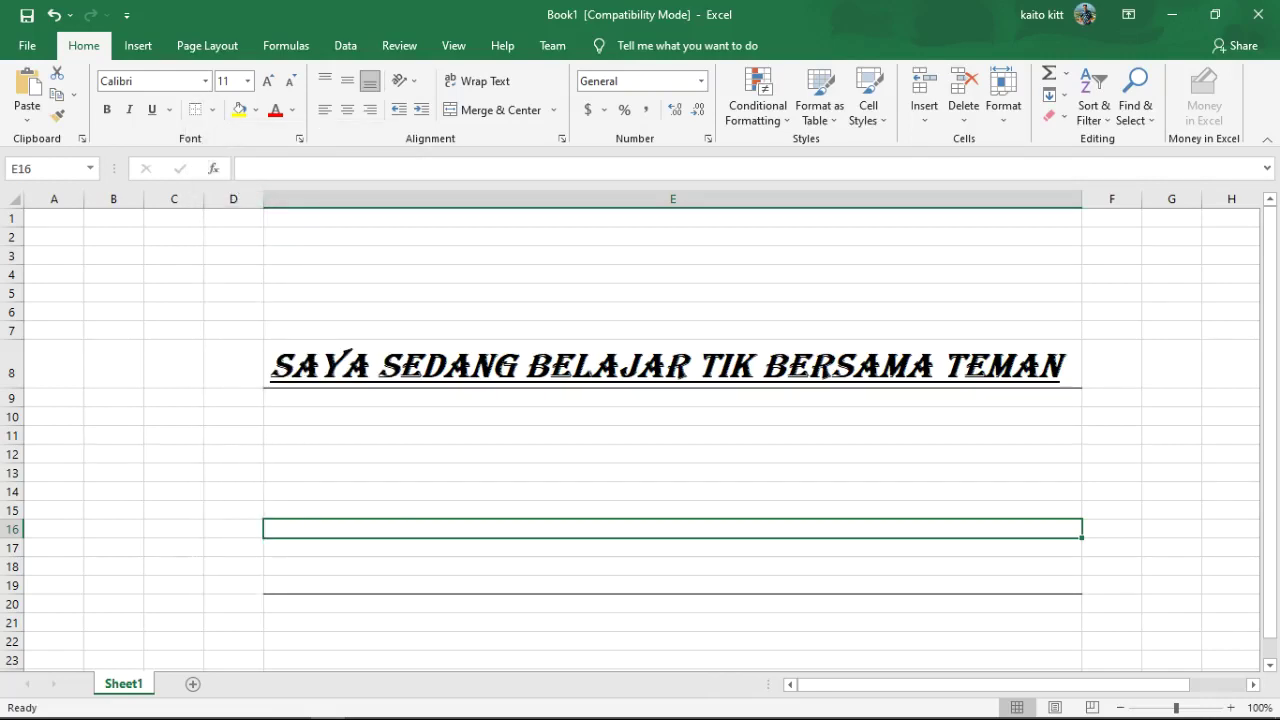
key("ctrl+z")
Step: Add a top border to the title cell E8
left_click(580, 367)
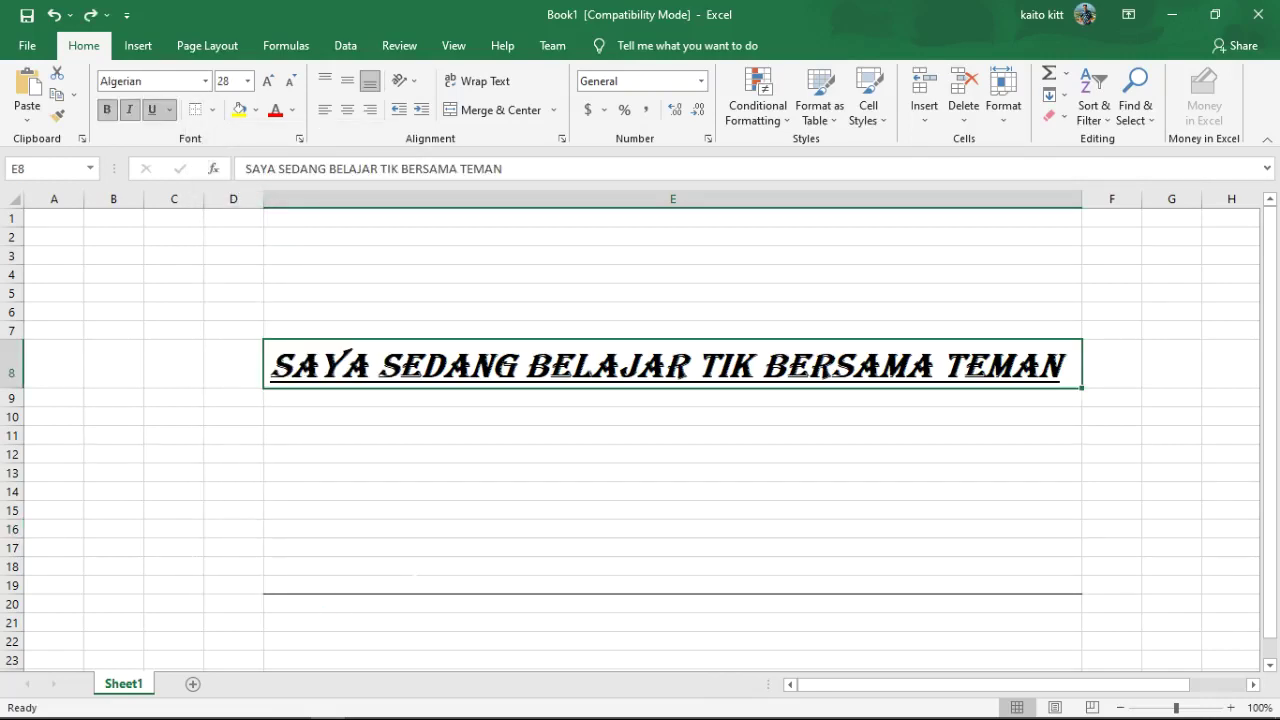
left_click(580, 565)
left_click(580, 367)
left_click(197, 110)
left_click(463, 506)
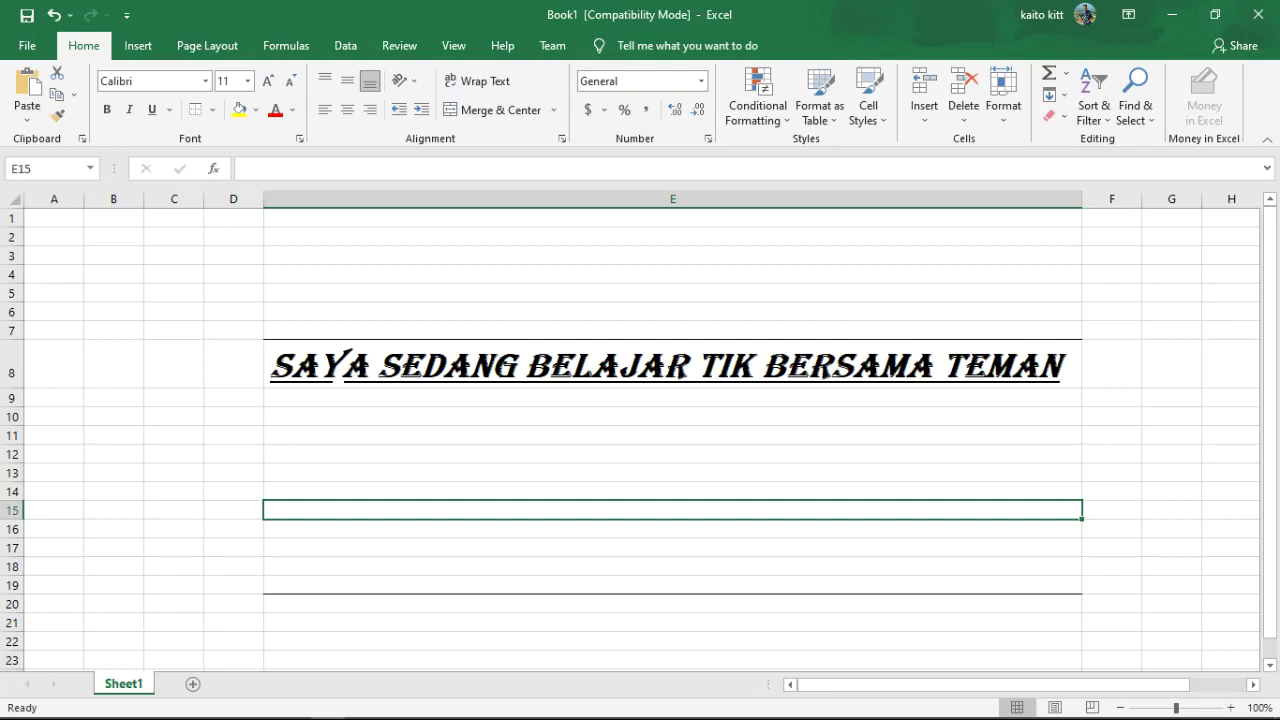
Step: Apply a border to cell E15, then add a border to title cell E8
left_click(211, 111)
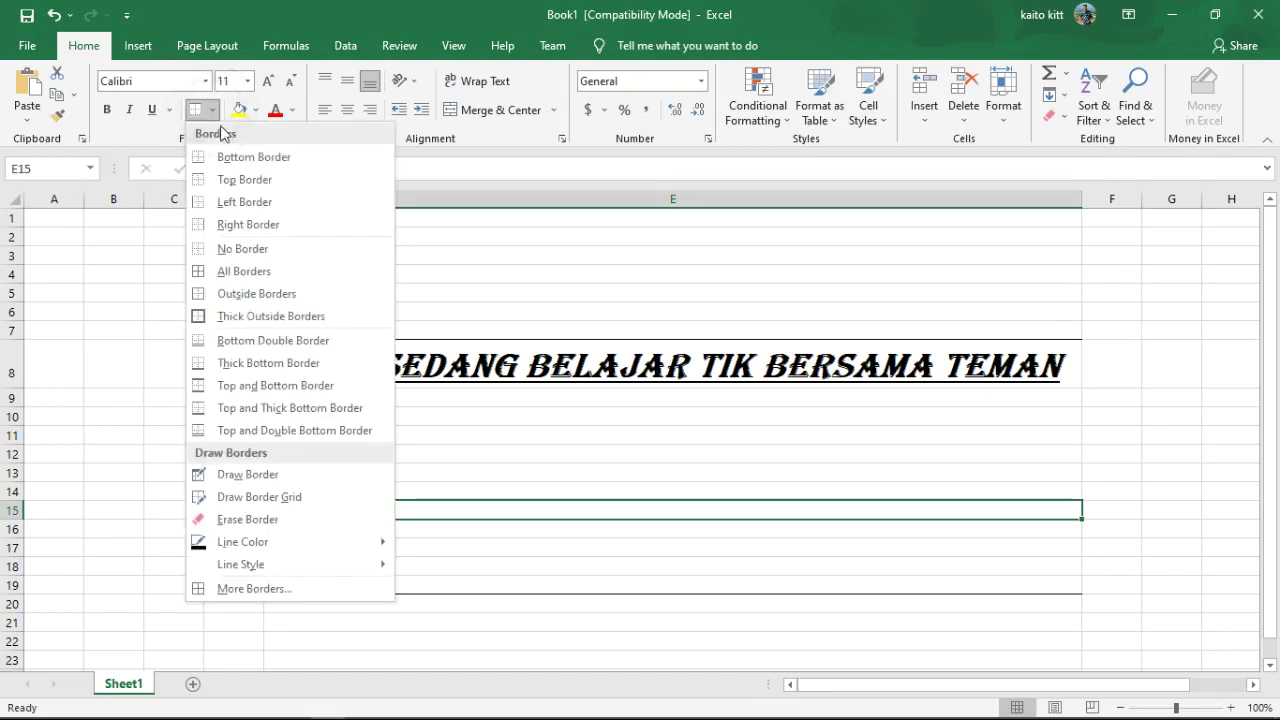
left_click(234, 178)
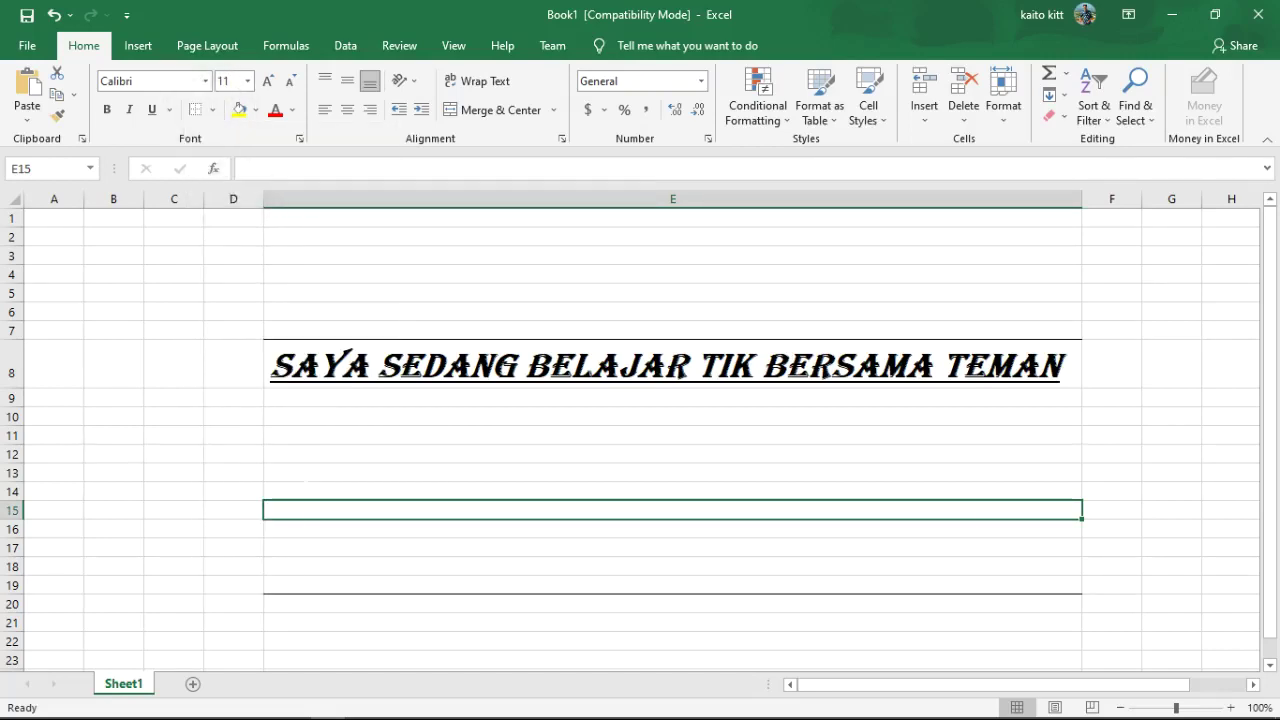
left_click(271, 371)
left_click(193, 111)
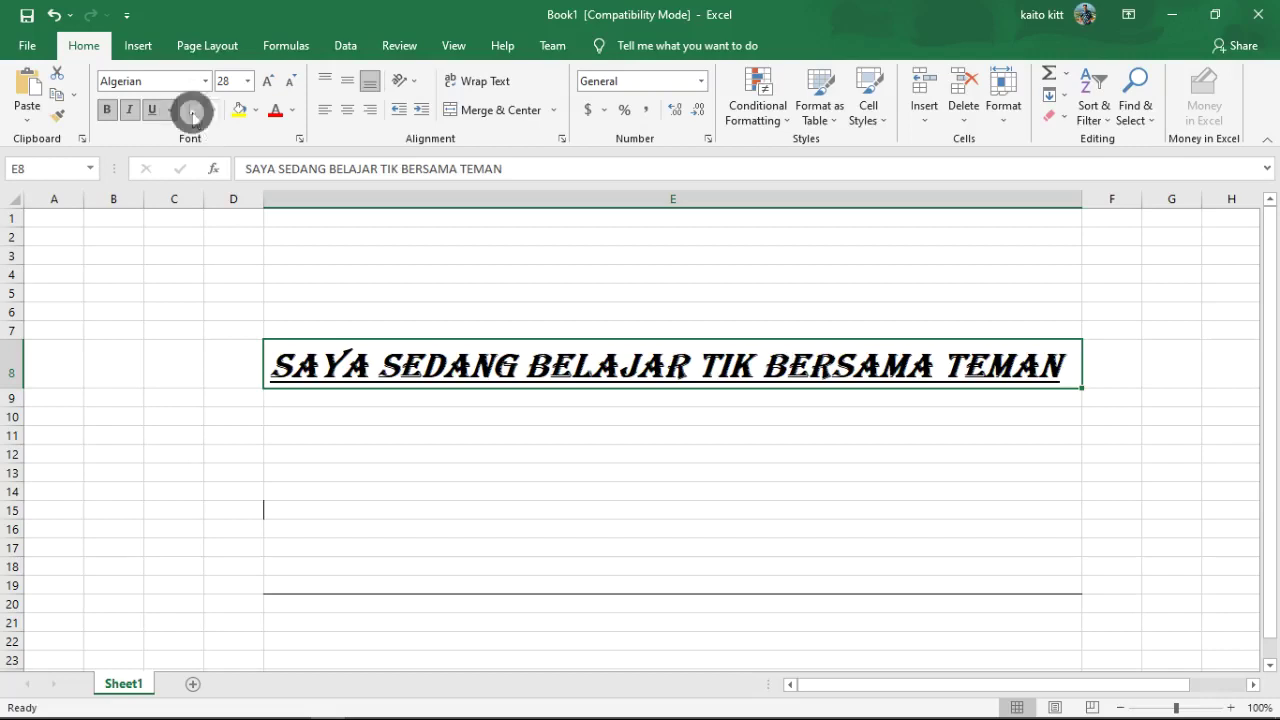
Step: Test All Borders on empty cell E11, then undo the test borders
left_click(315, 435)
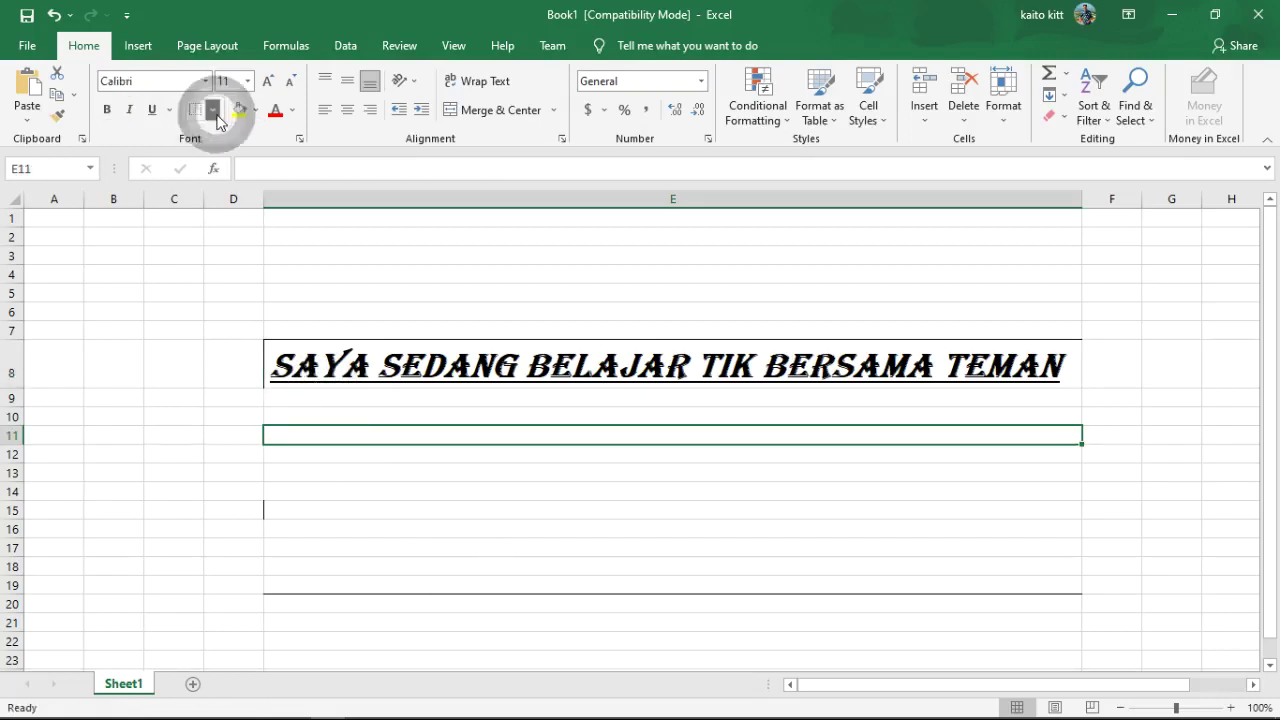
left_click(209, 110)
left_click(243, 271)
left_click(391, 530)
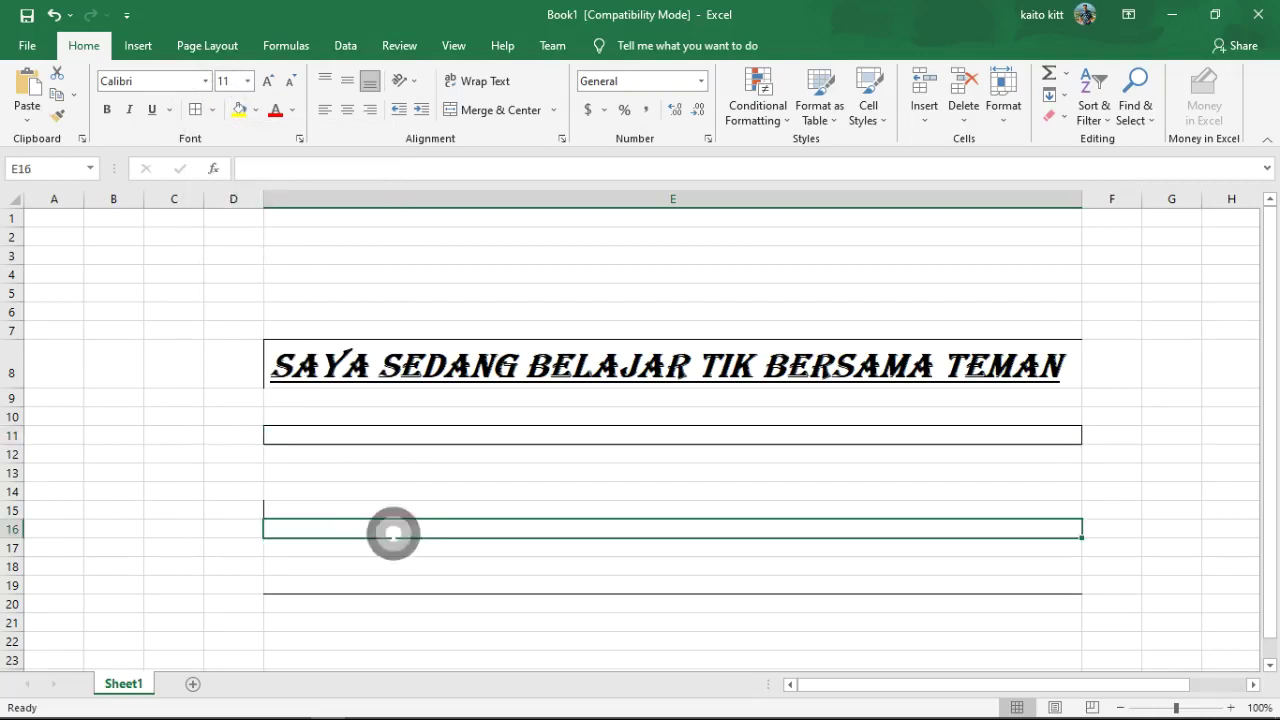
key("ctrl+z")
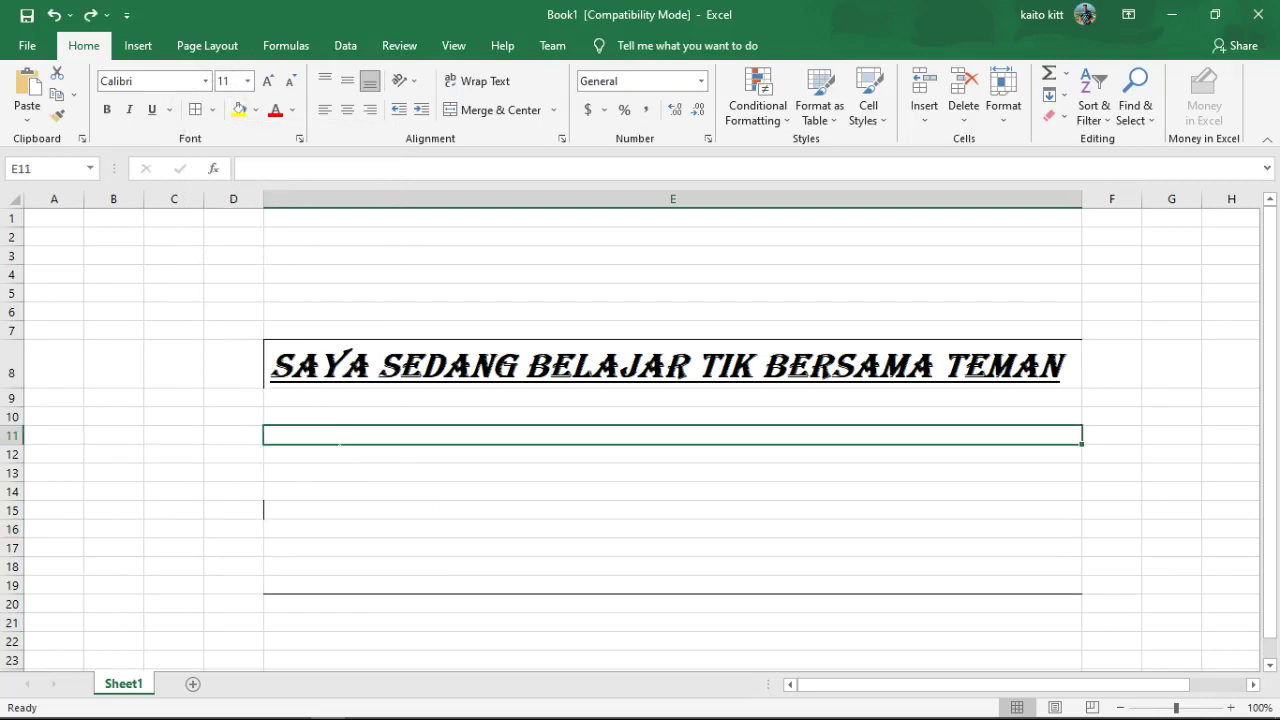
key("ctrl+z")
Step: Check the resulting borders by selecting cells E19, E17, E8 and E15
left_click(366, 580)
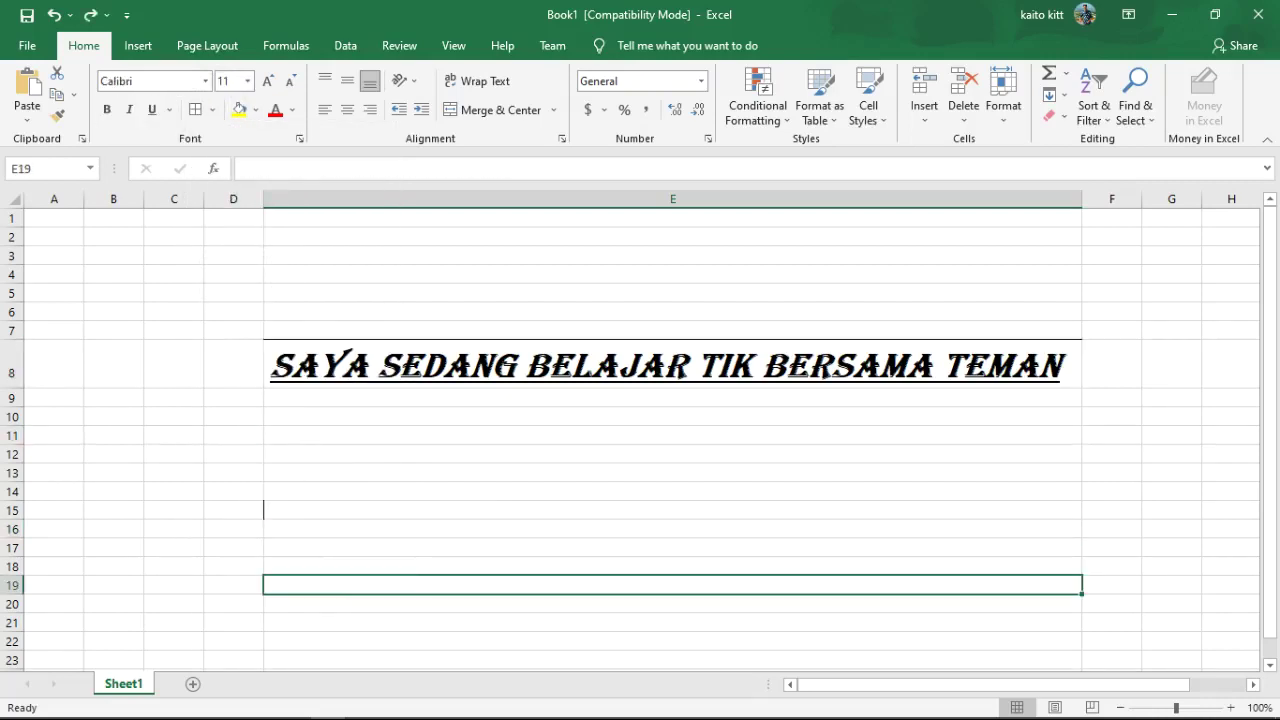
key("Up")
key("Up")
key("Up")
left_click(366, 583)
left_click(386, 550)
left_click(323, 378)
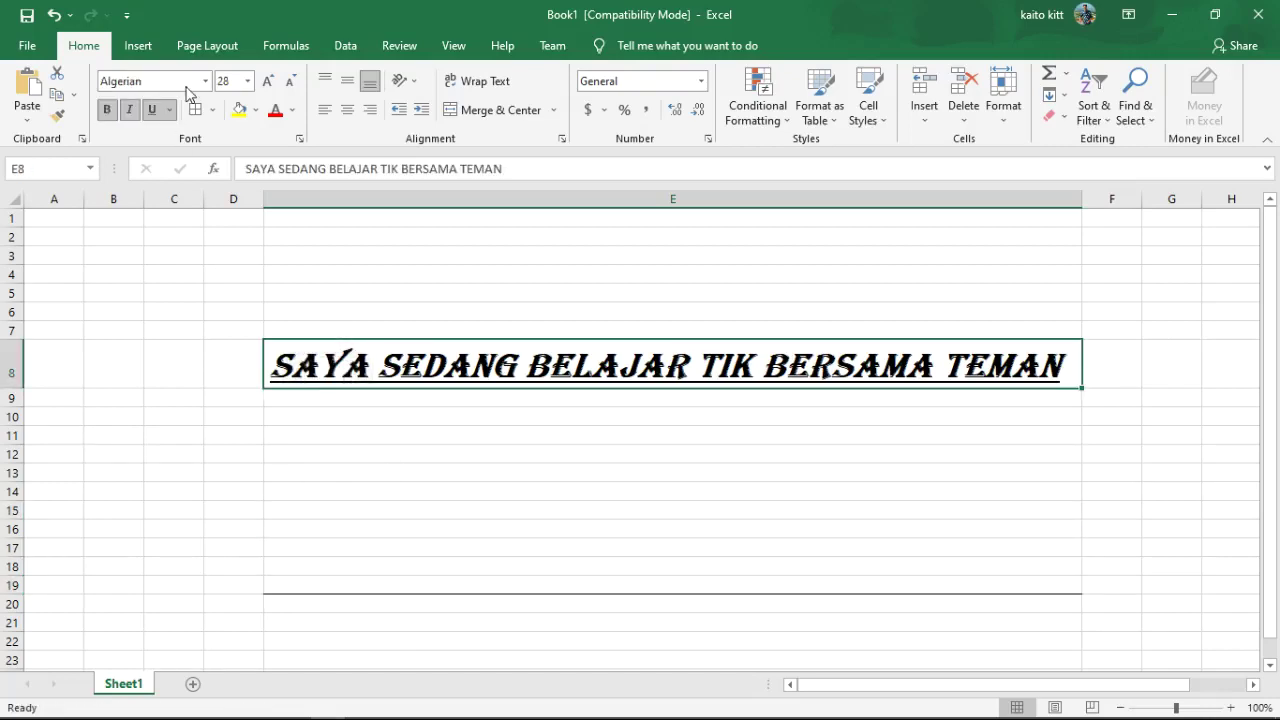
left_click(329, 508)
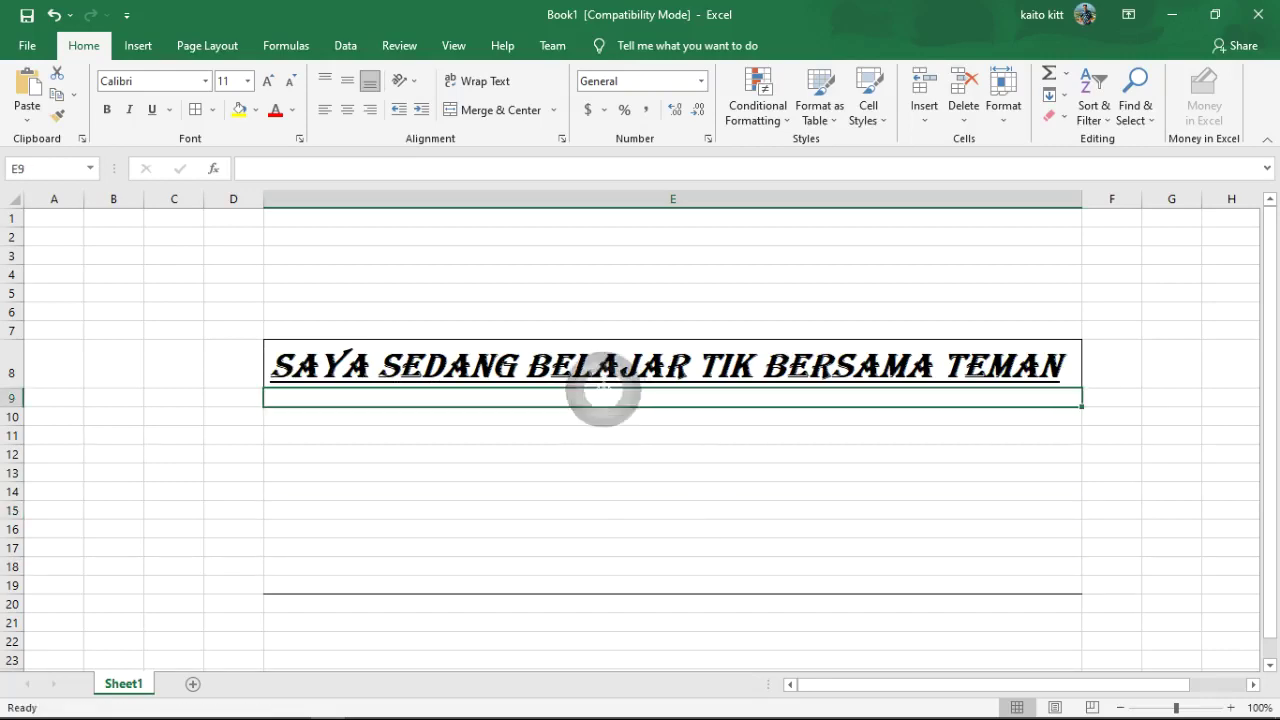
left_click(594, 380)
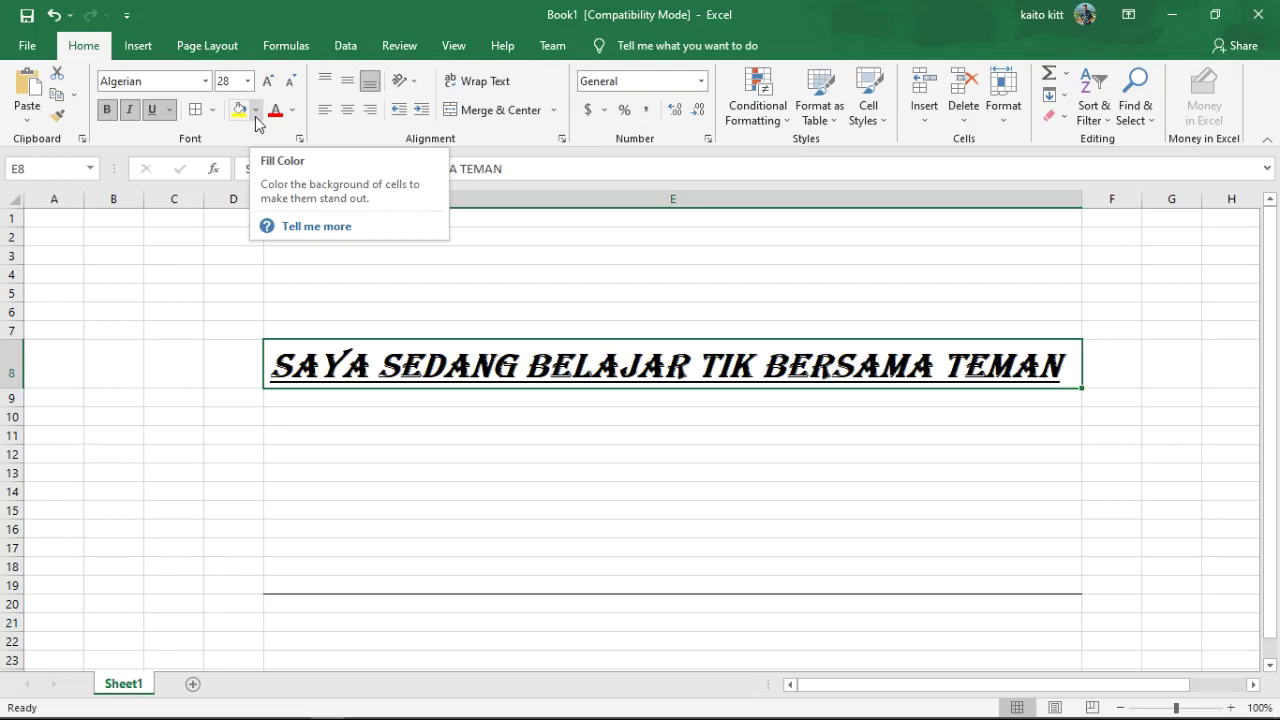
Step: Fill title cell E8 with yellow, then test a red fill on E16 and undo it
left_click(378, 495)
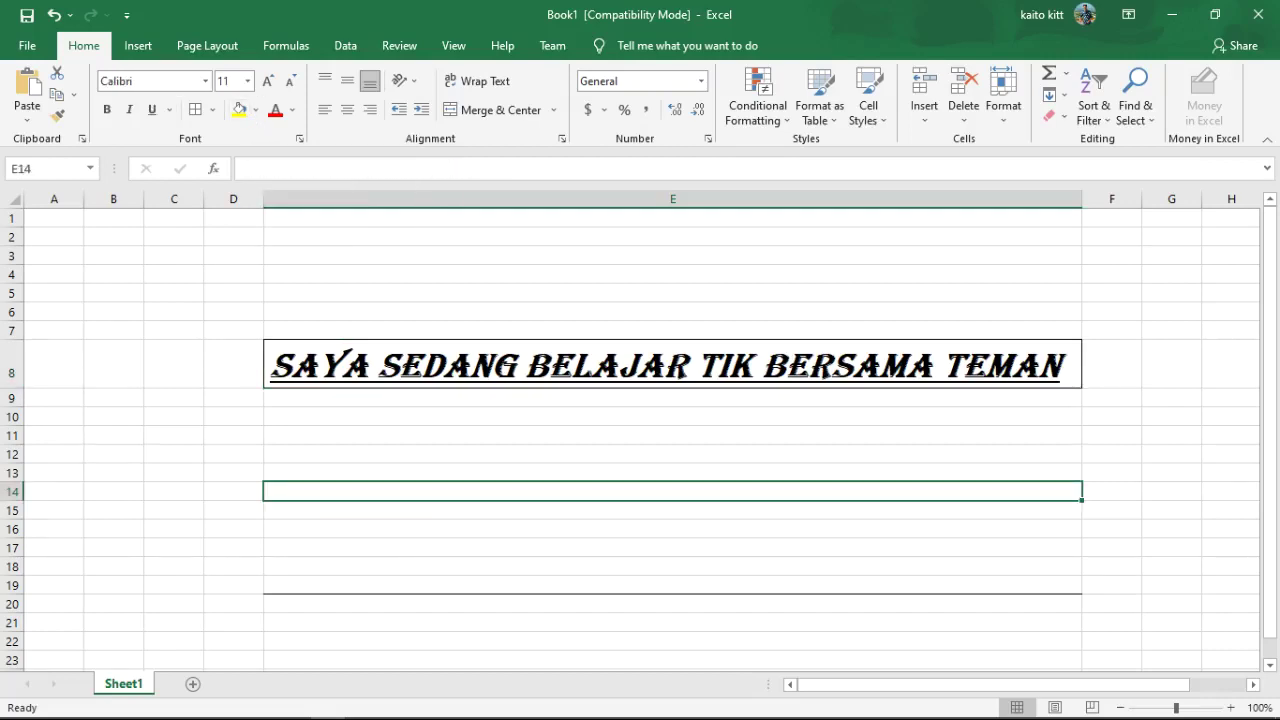
left_click(645, 373)
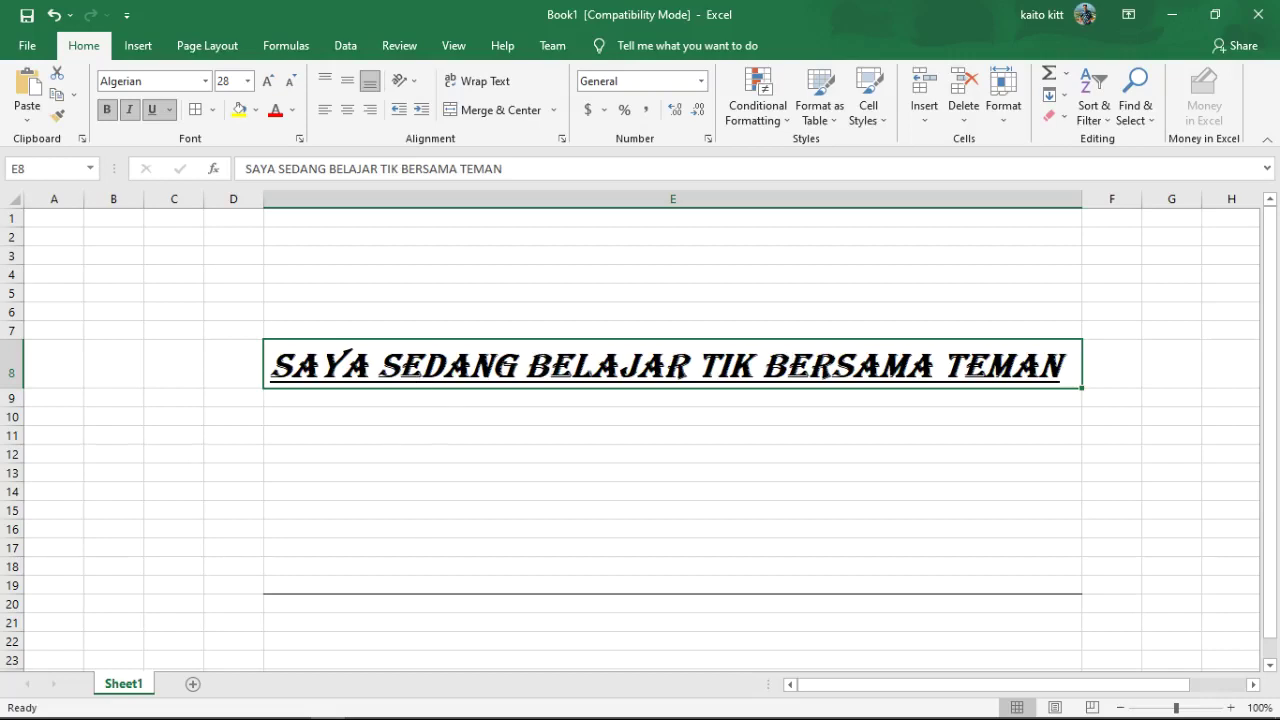
left_click(240, 116)
left_click(411, 524)
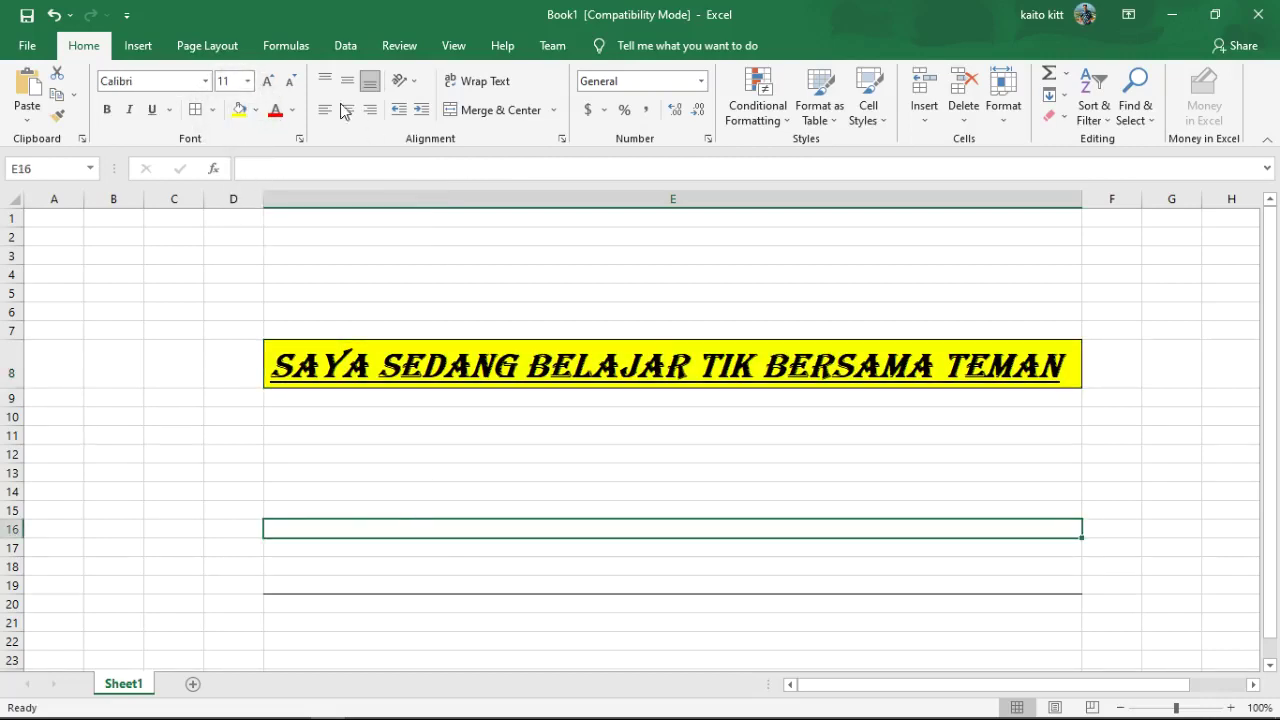
left_click(256, 112)
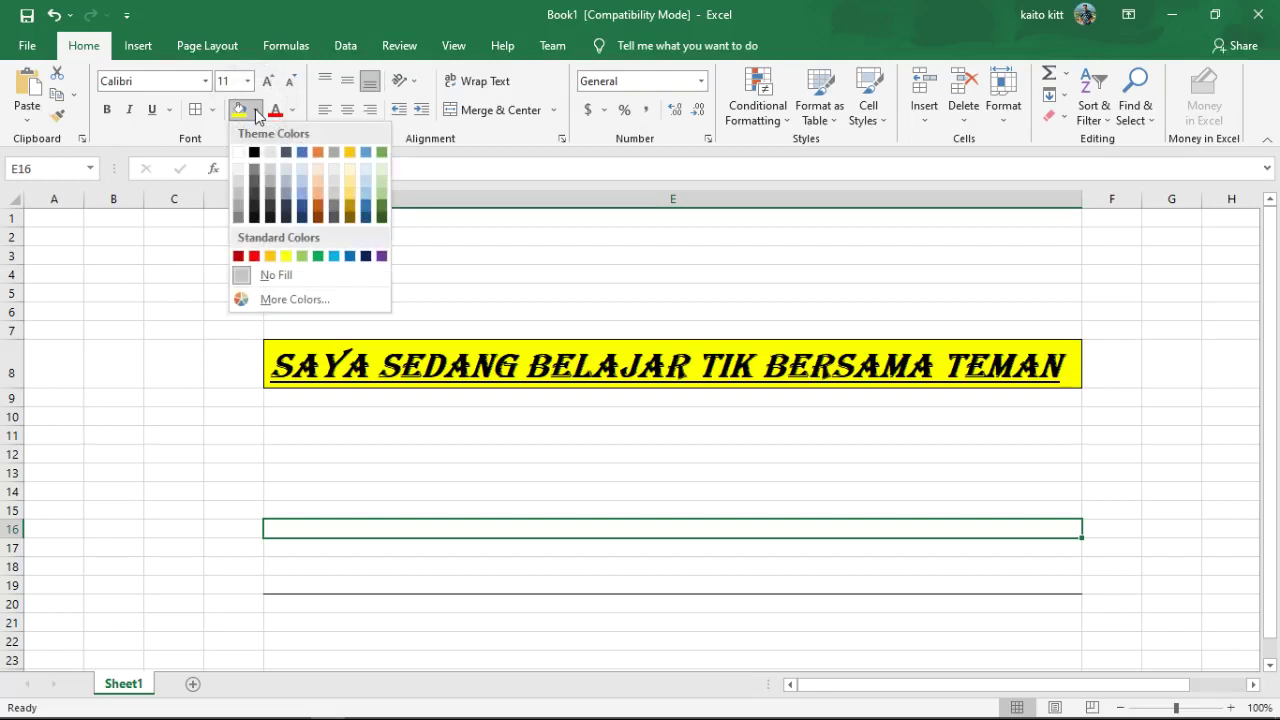
left_click(256, 259)
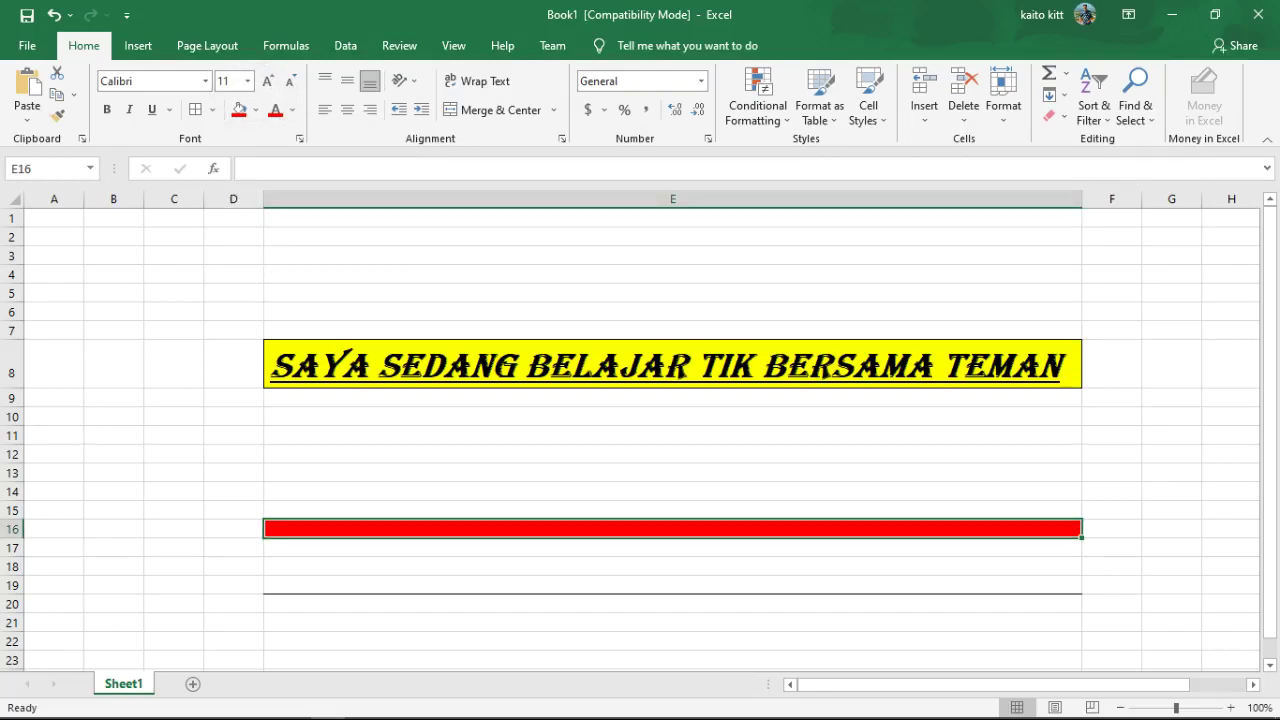
key("ctrl+z")
Step: Change the title cell E8's fill from red to purple
left_click(360, 333)
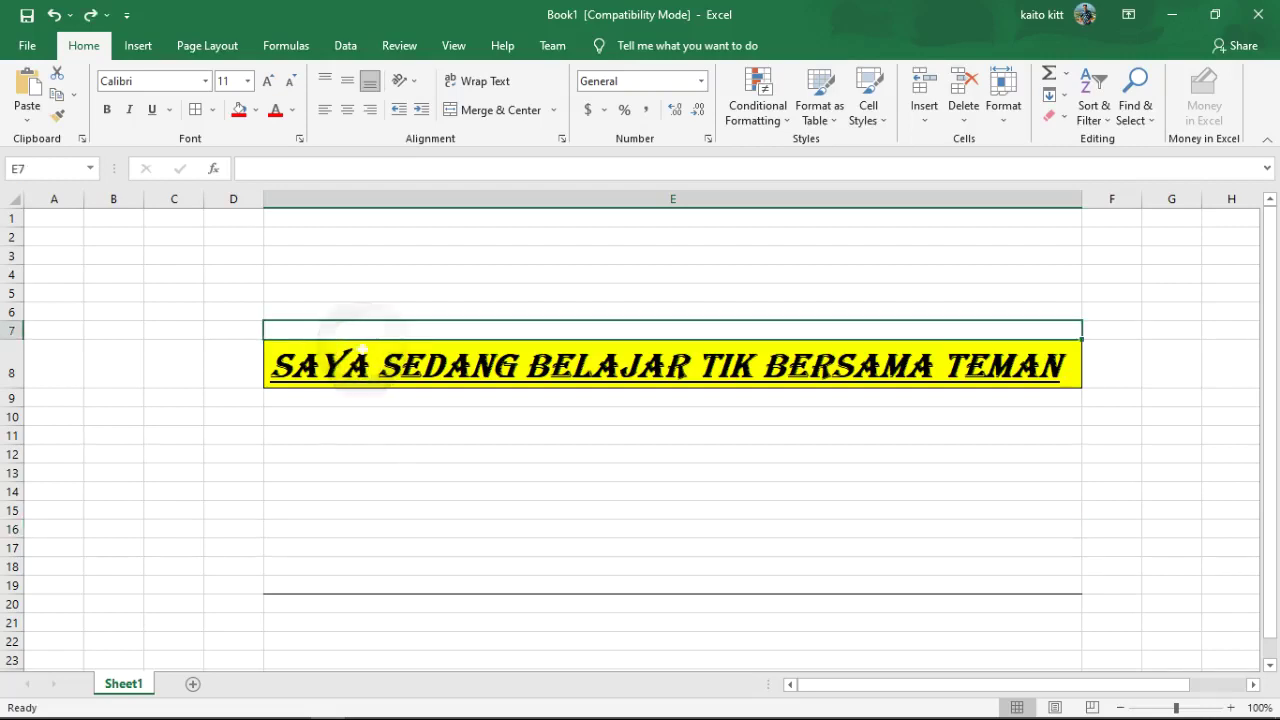
left_click(362, 360)
left_click(238, 110)
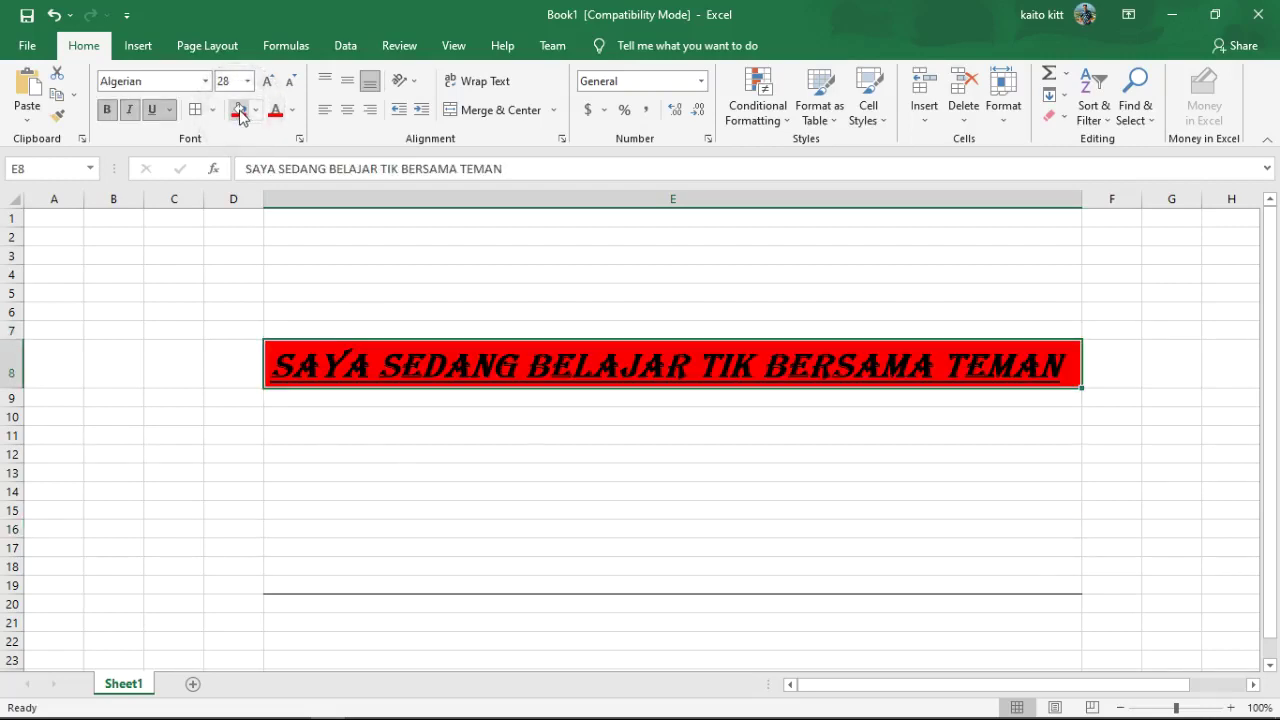
left_click(256, 110)
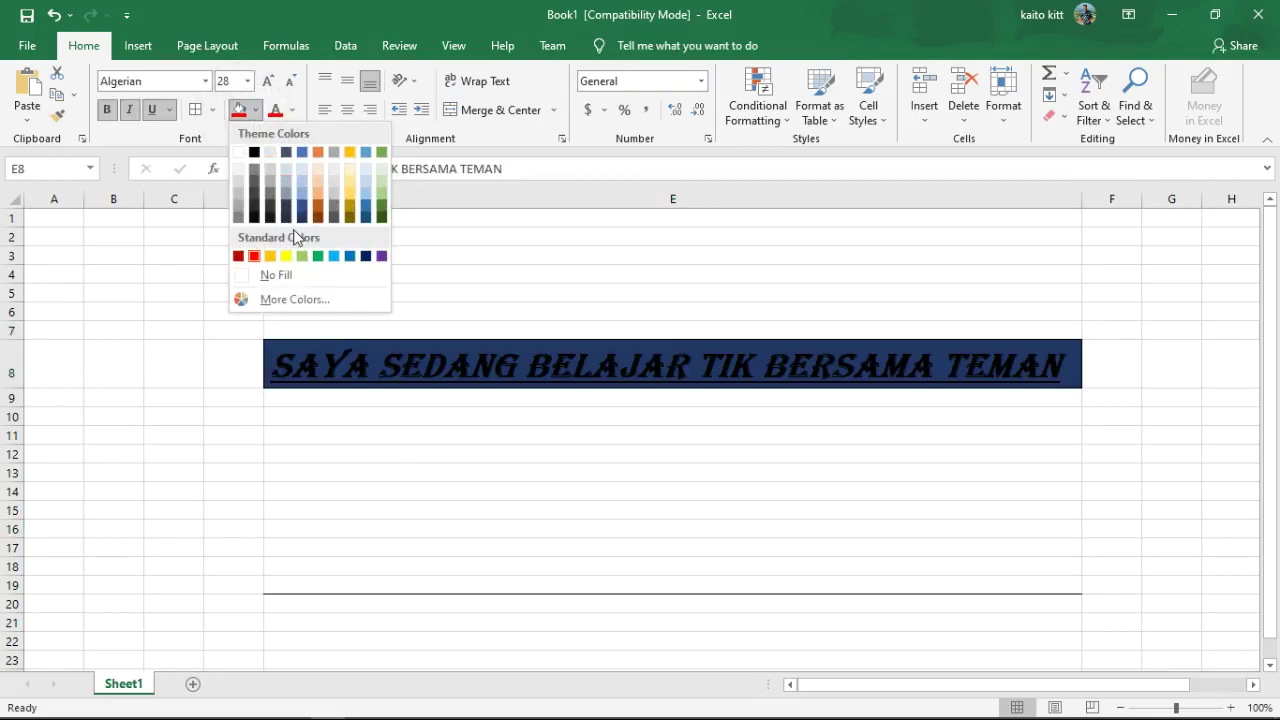
left_click(380, 256)
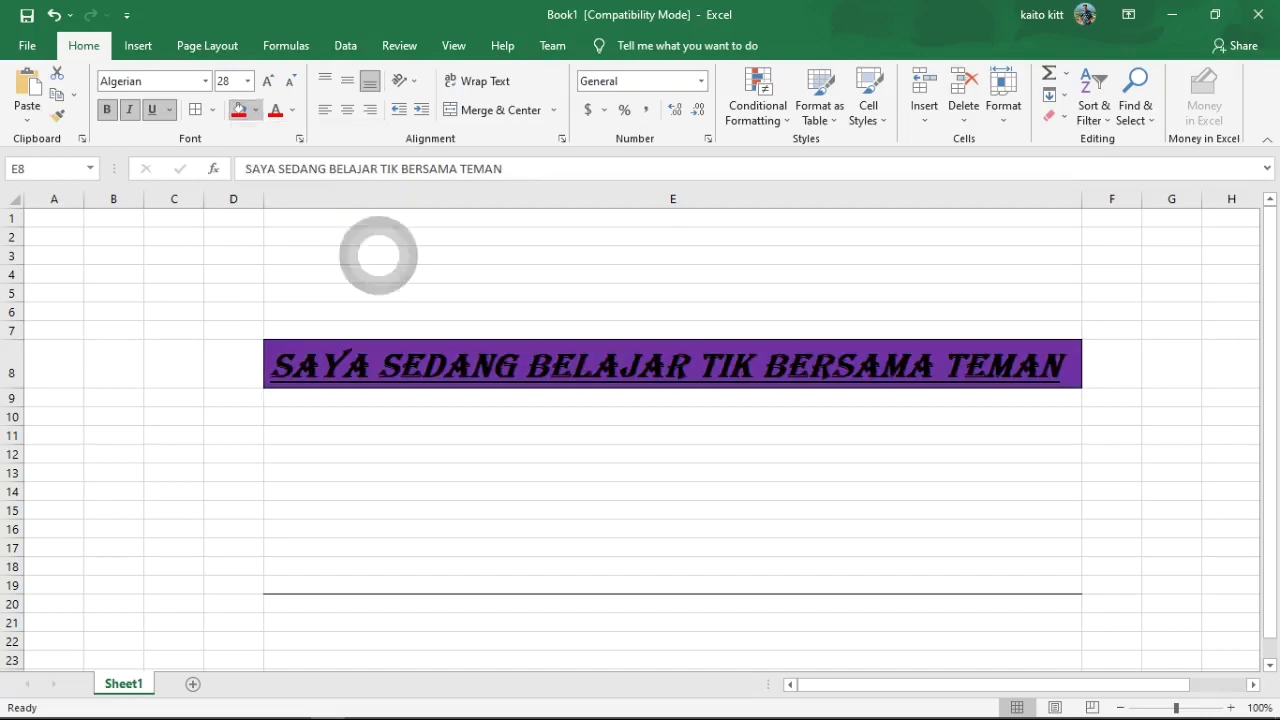
left_click(500, 420)
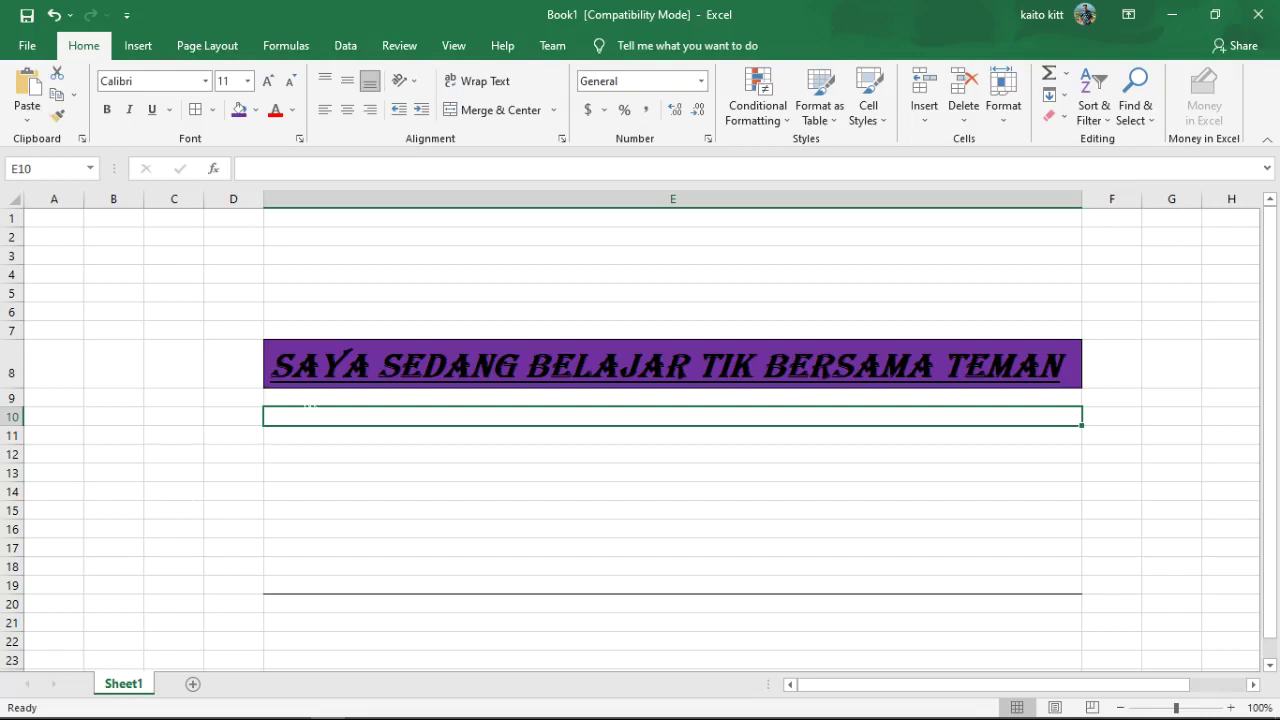
Step: Colour the E8 title text red, then change it to yellow from Standard Colors
left_click(318, 380)
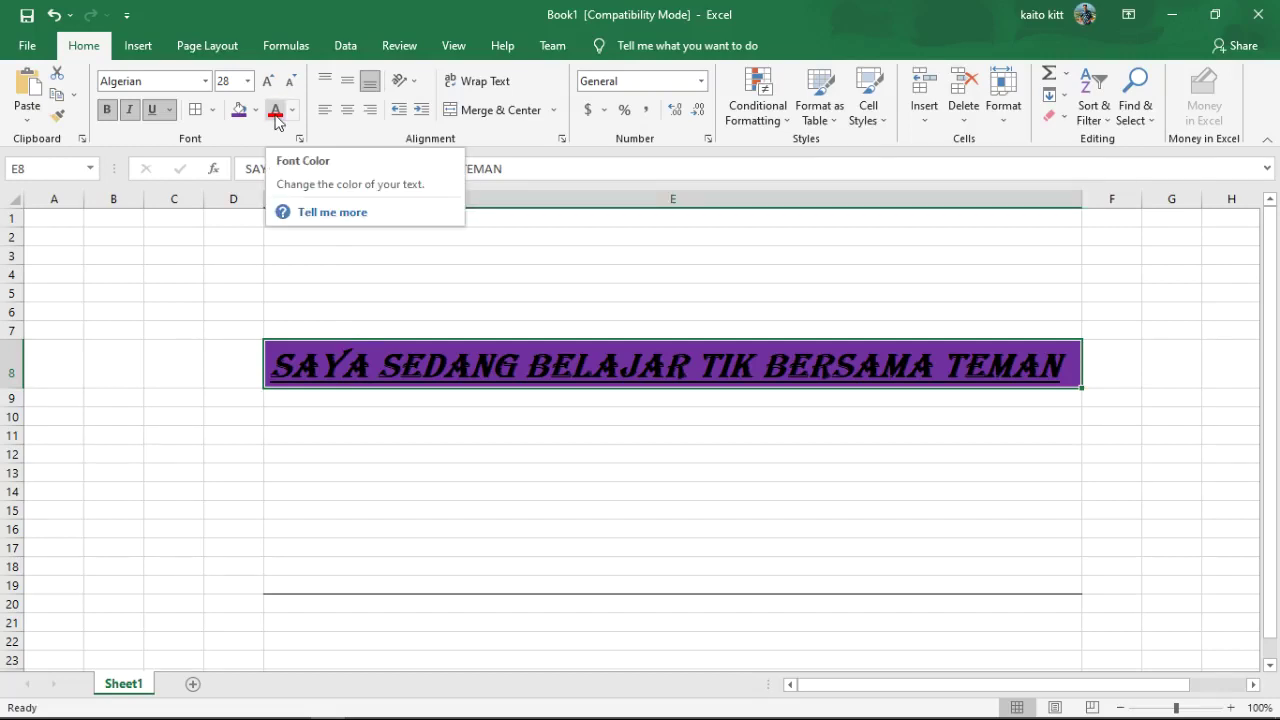
left_click(276, 112)
left_click(520, 566)
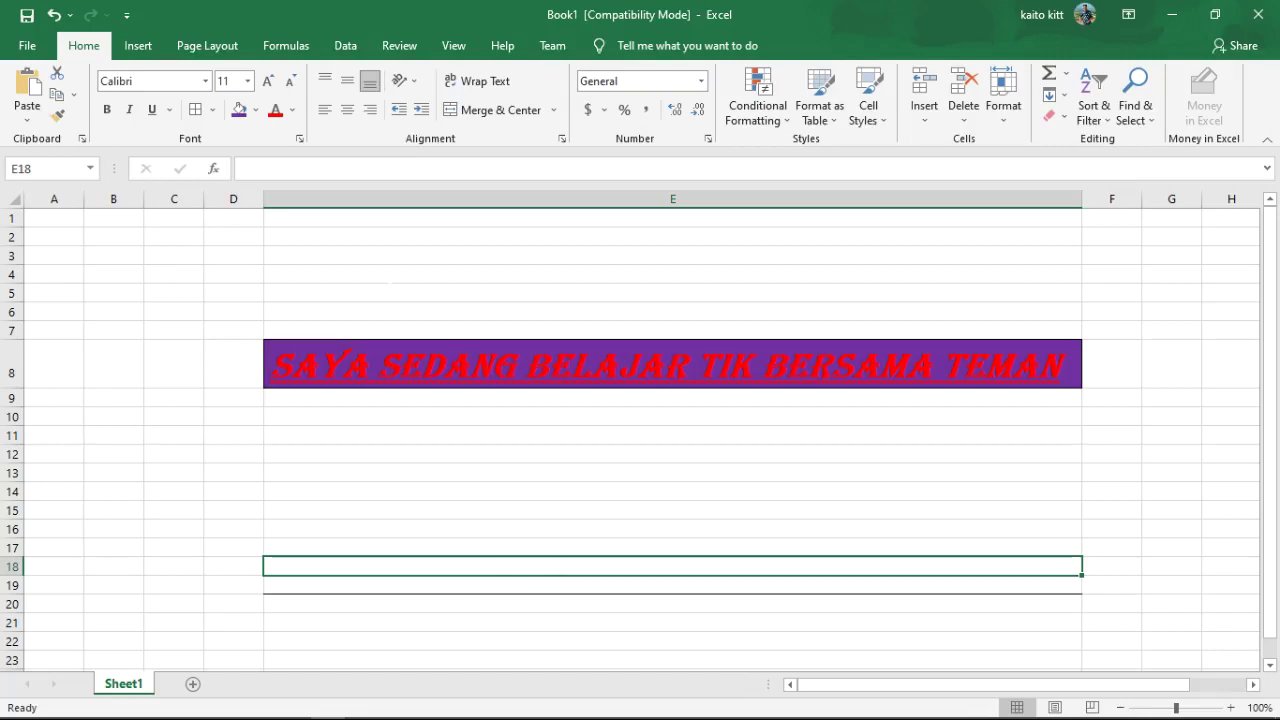
left_click(408, 366)
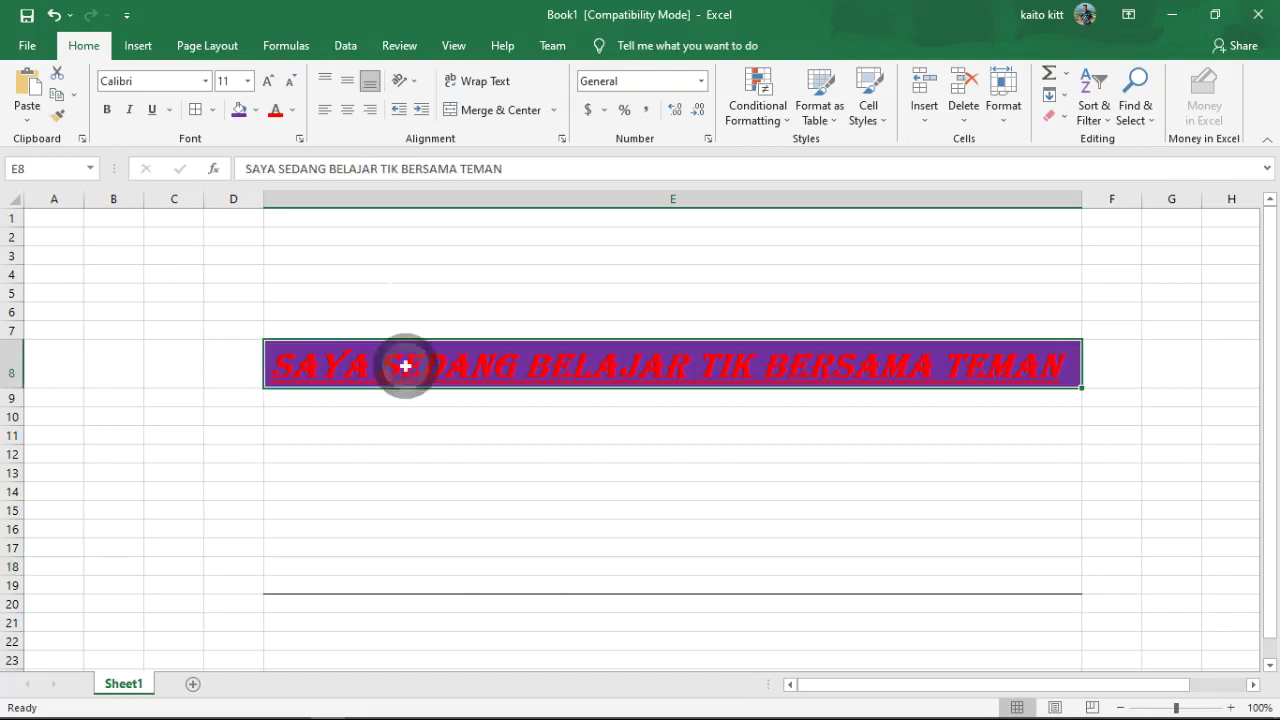
left_click(296, 111)
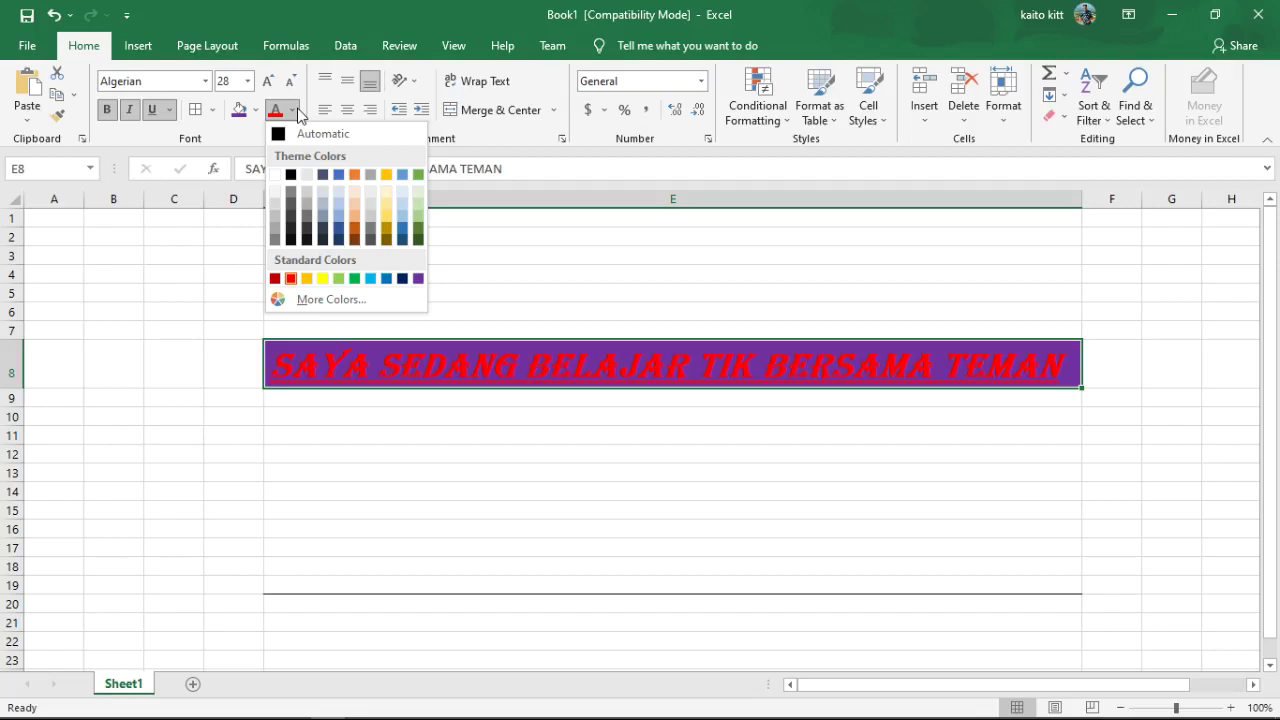
left_click(322, 278)
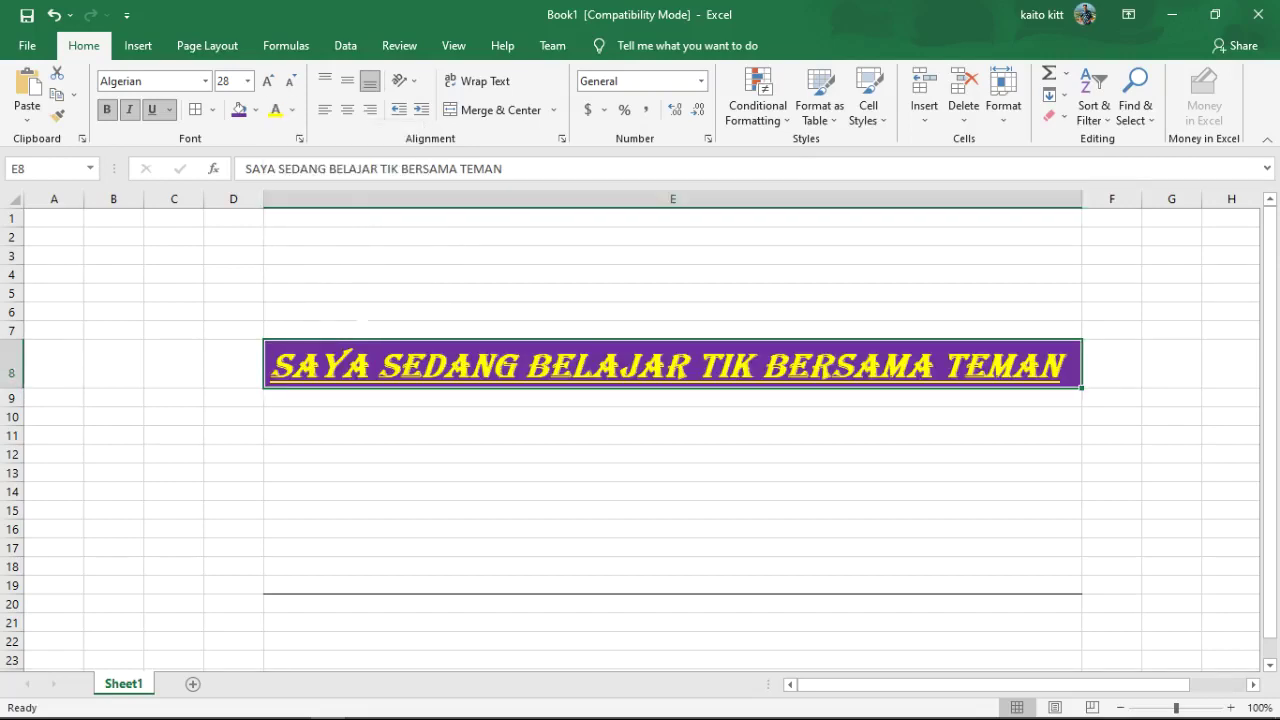
left_click(465, 440)
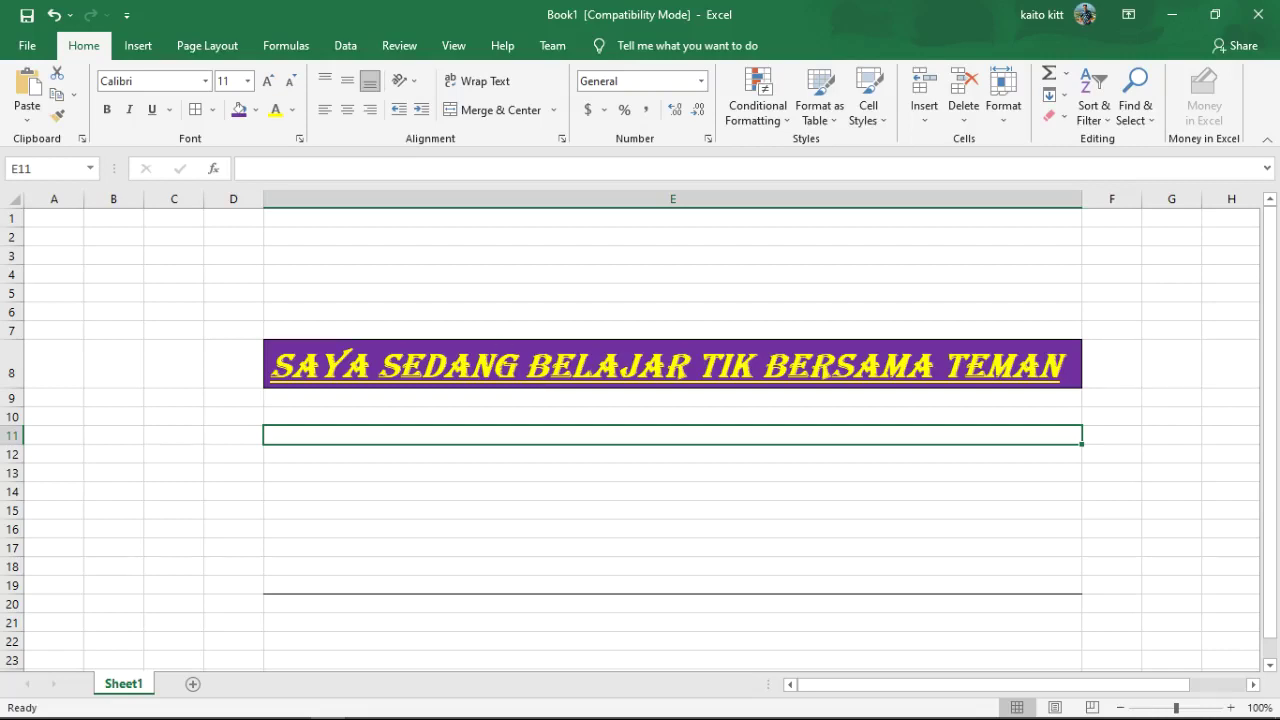
left_click(437, 350)
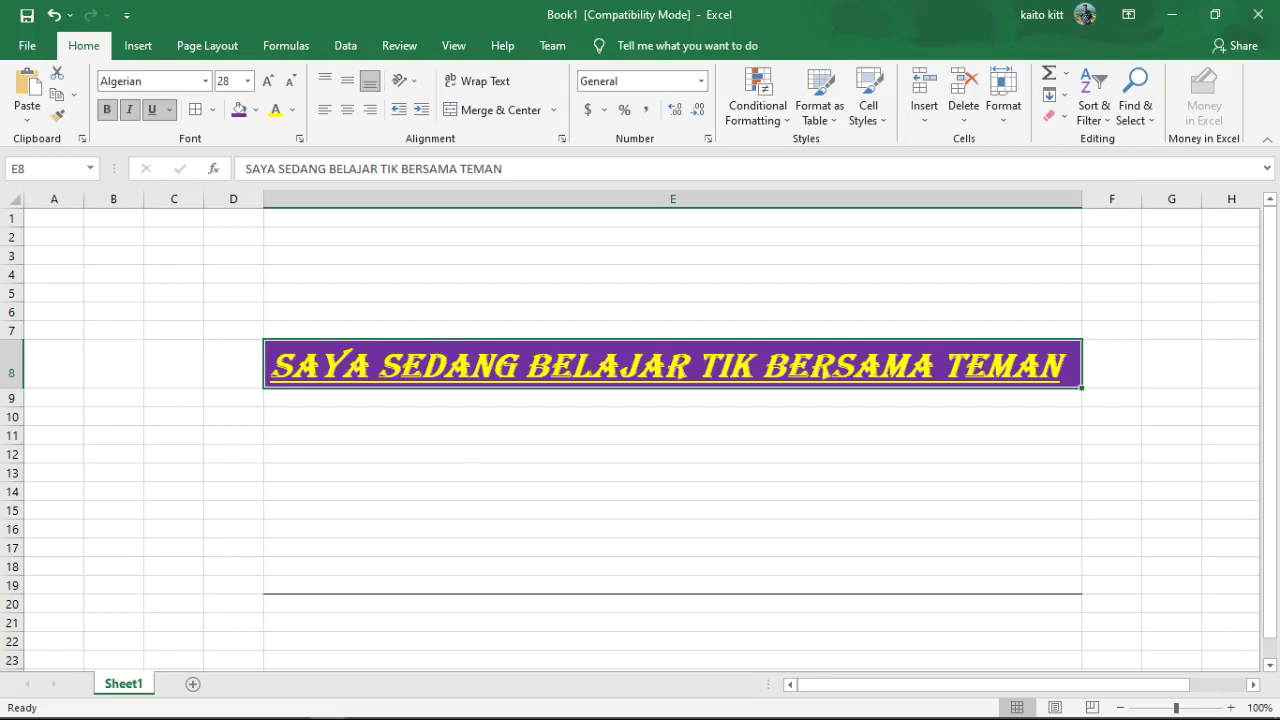
left_click(463, 435)
left_click(466, 384)
left_click(528, 415)
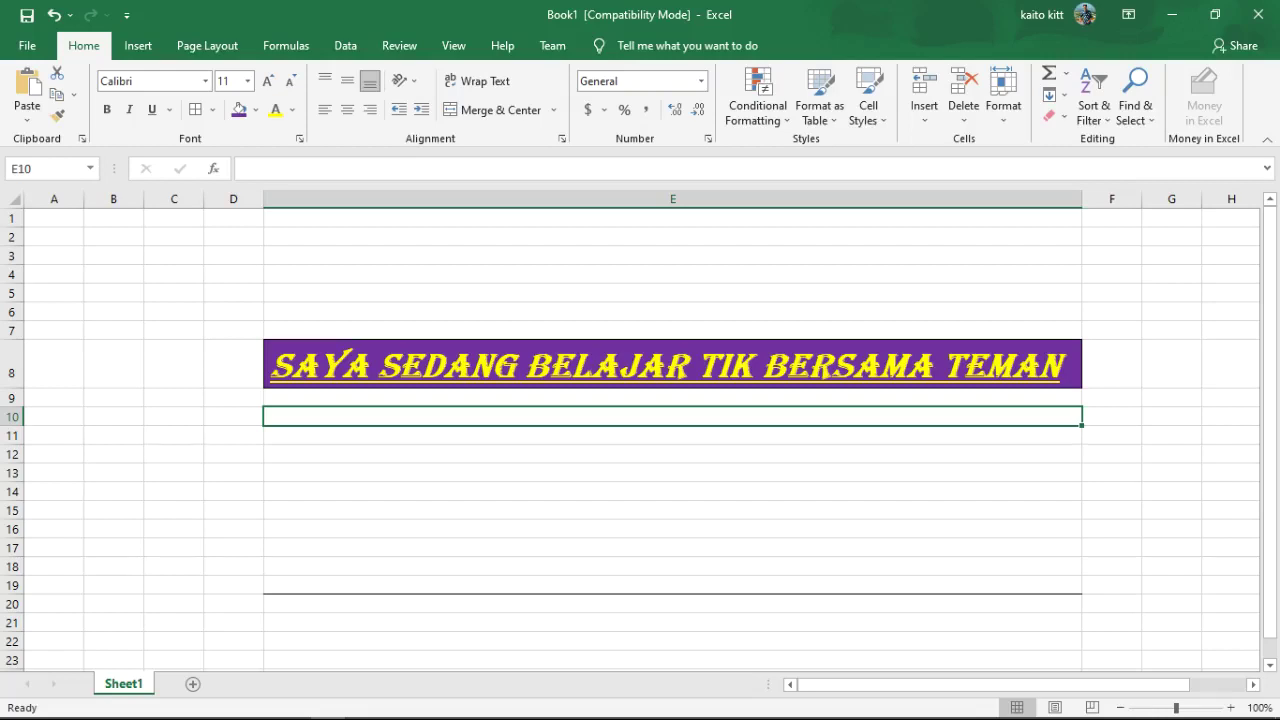
left_click(541, 400)
left_click(541, 378)
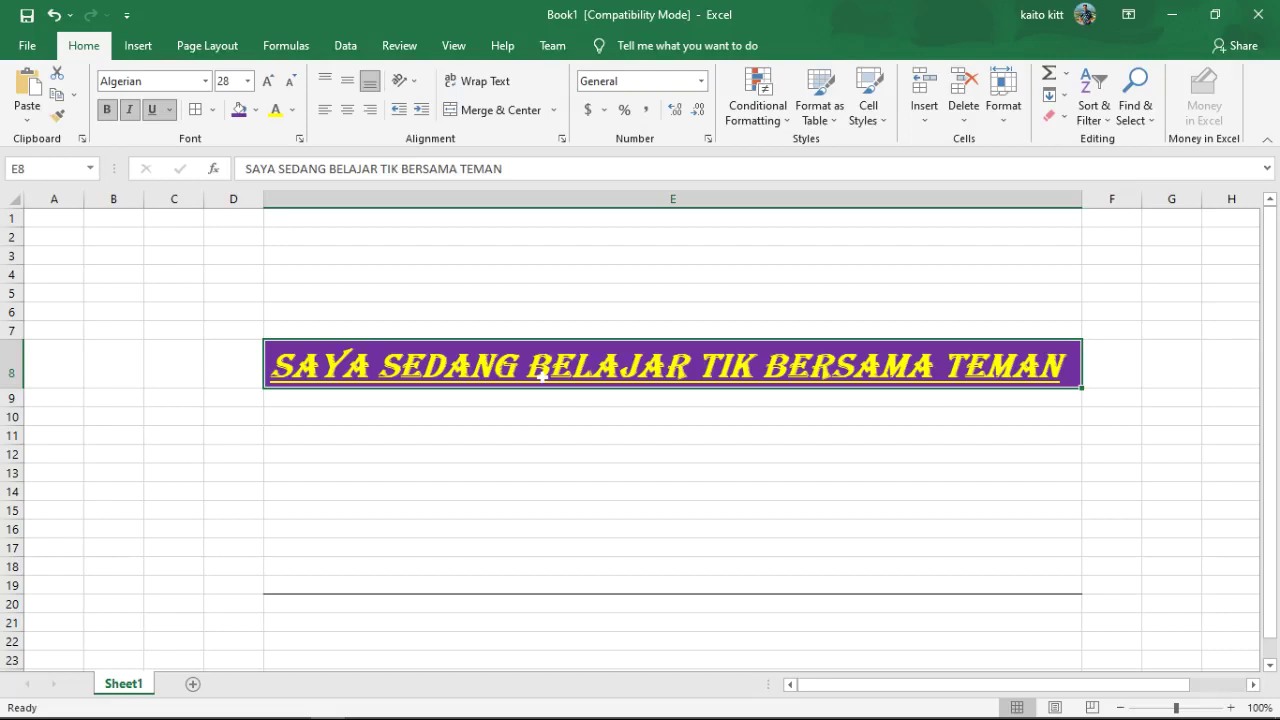
left_click(506, 414)
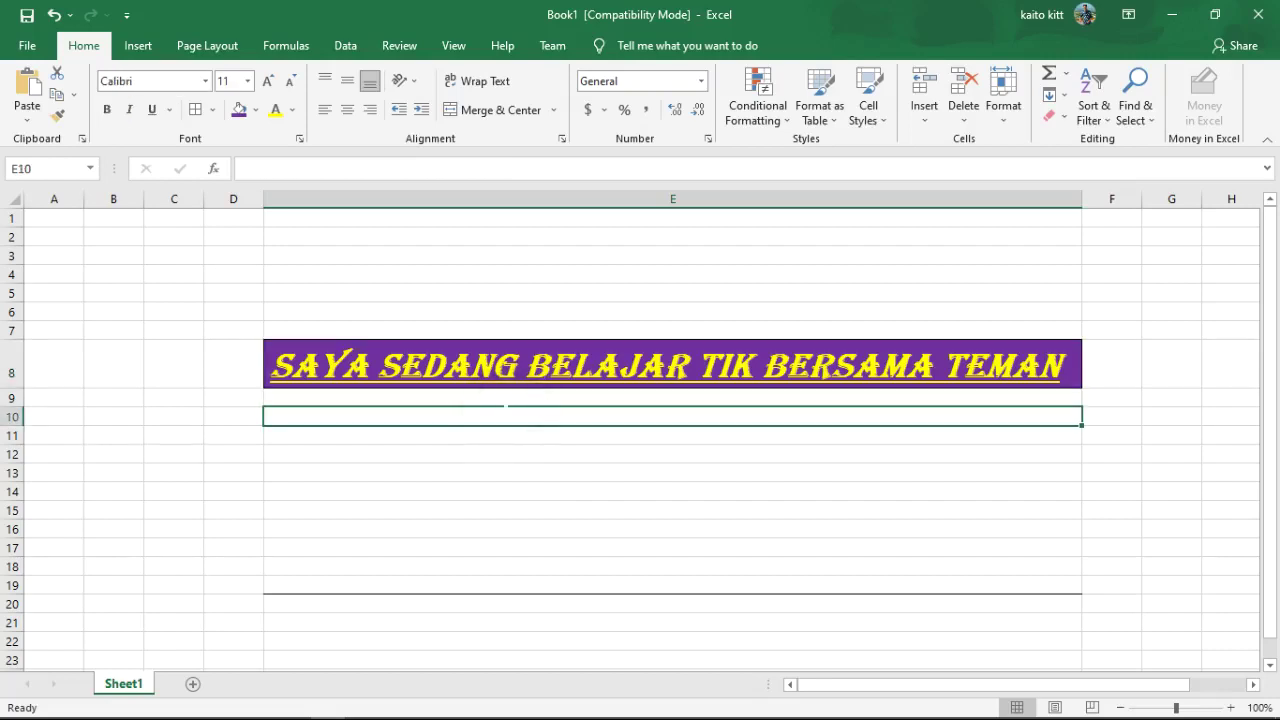